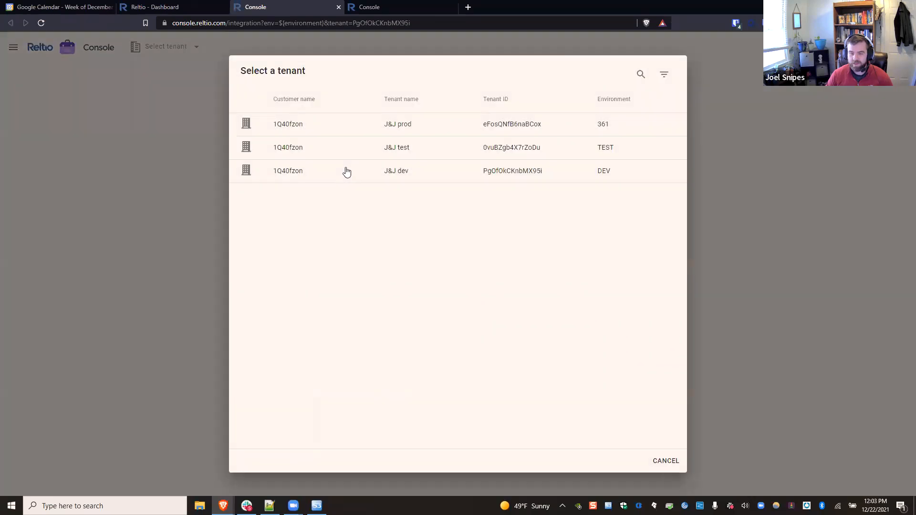
Select the J&J dev tenant, close the spare Console page, and list the tenant's connections
left_click(288, 172)
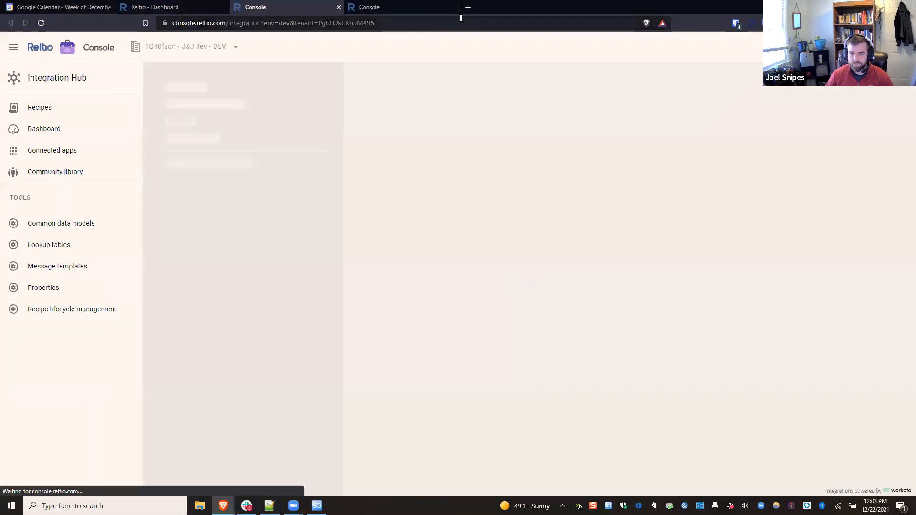
left_click(453, 7)
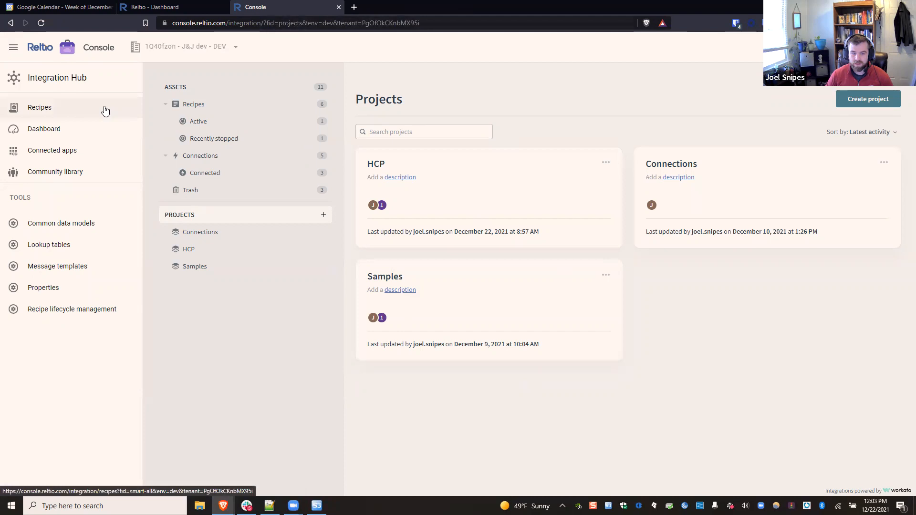
mouse_move(310, 271)
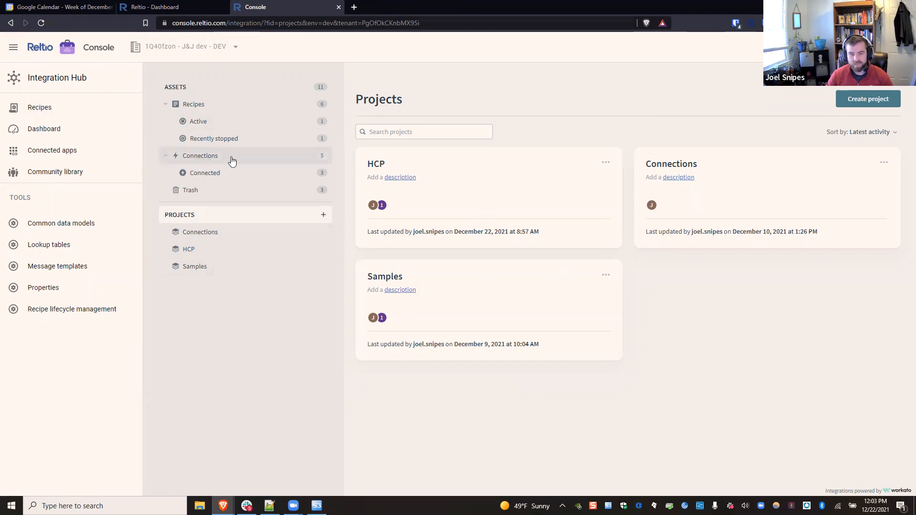
left_click(189, 157)
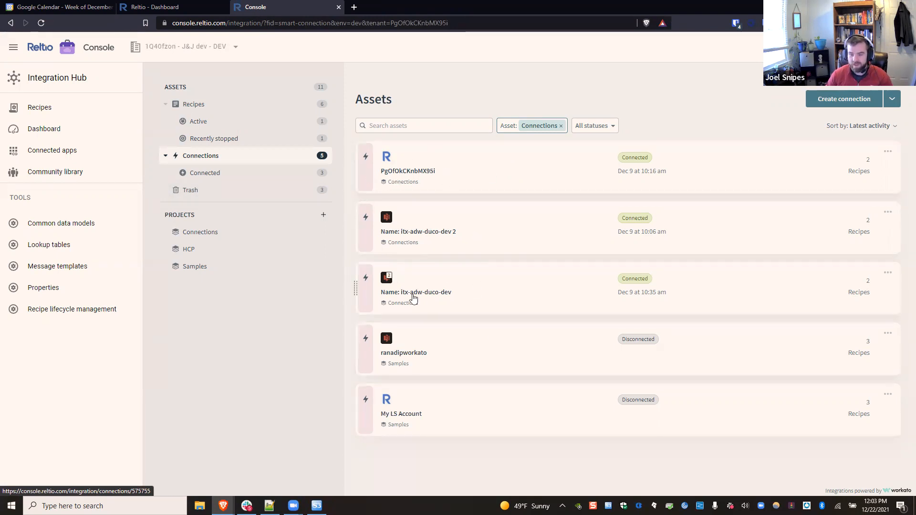
Start a new connection and choose the standard Reltio connector after searching for Reltio
left_click(892, 99)
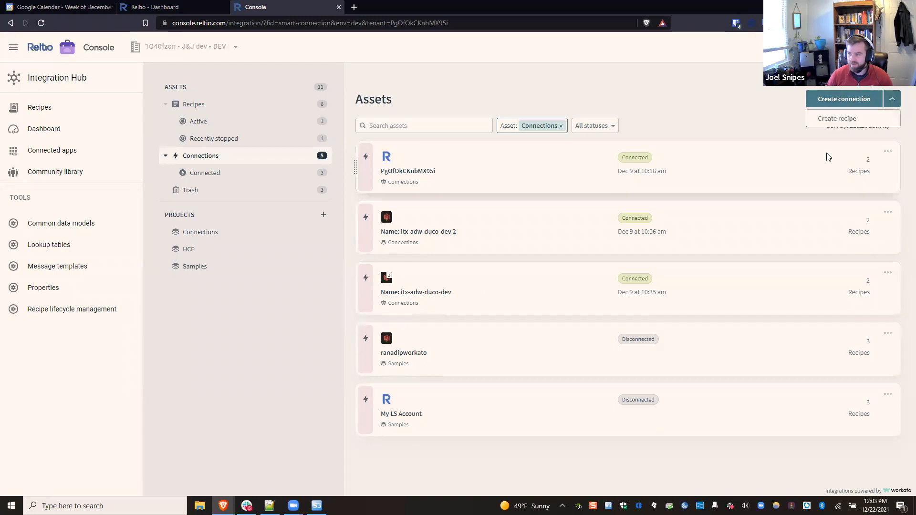
left_click(803, 94)
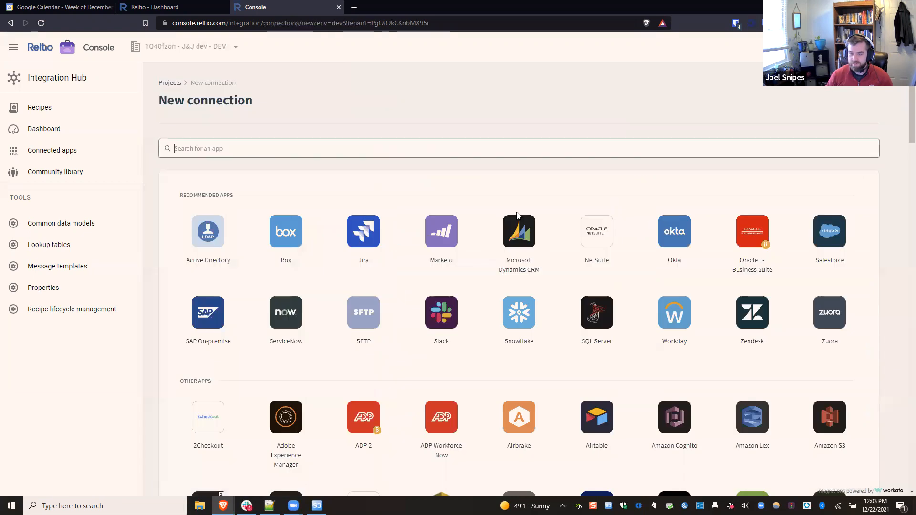
type("Reltio")
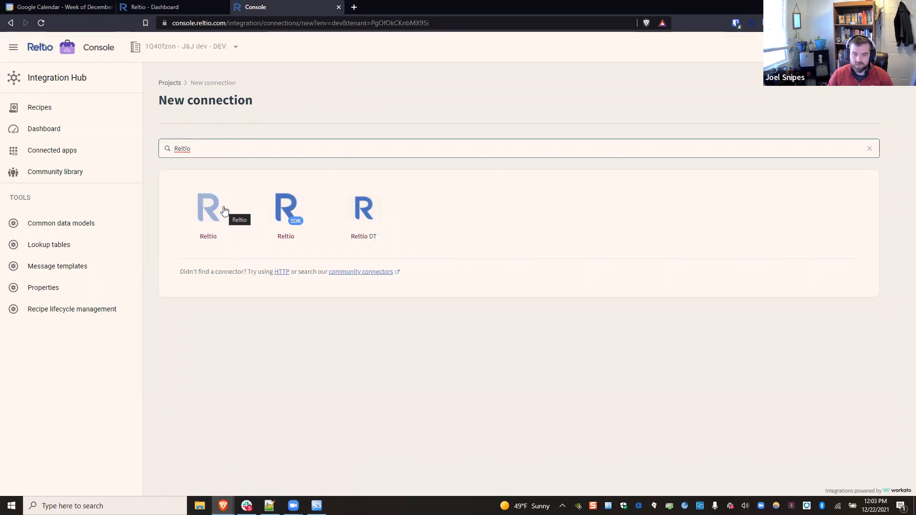
left_click(224, 210)
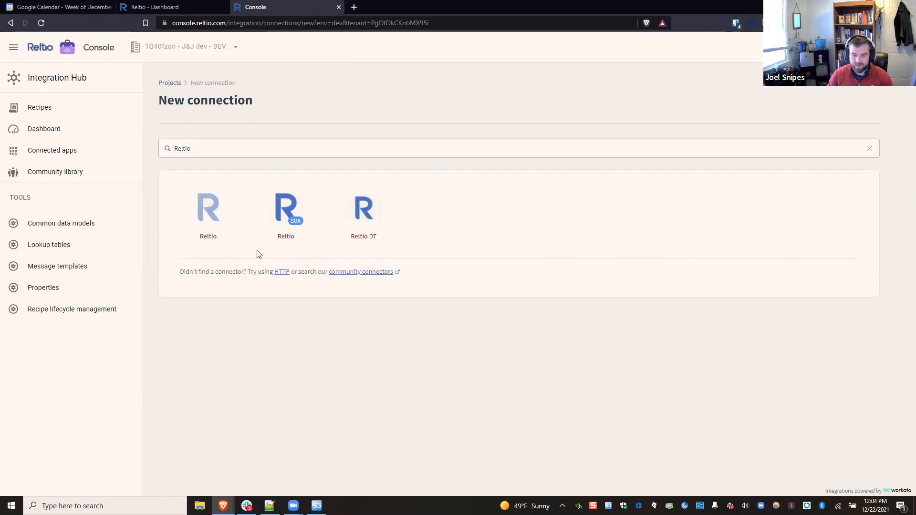
left_click(206, 221)
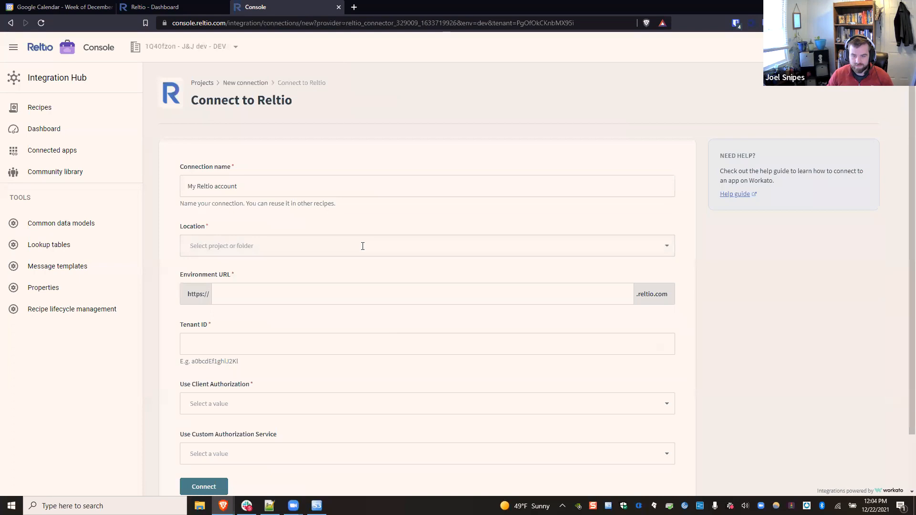
Name the connection Reltio Dev and set its location to the Connections project
triple_click(227, 187)
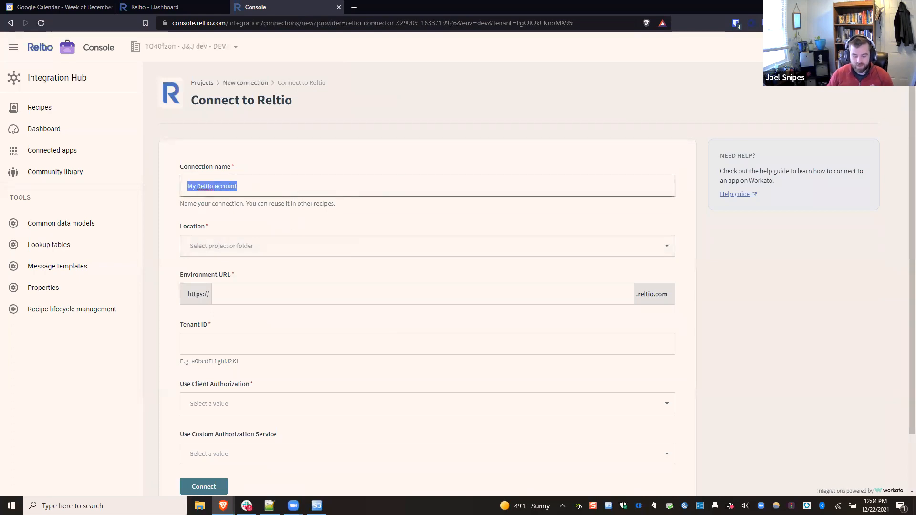
type("R")
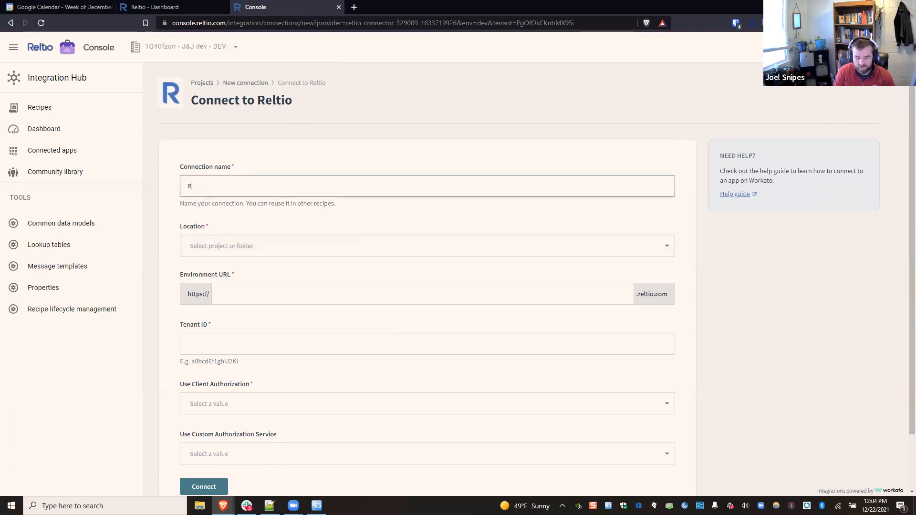
type("eltio Dev")
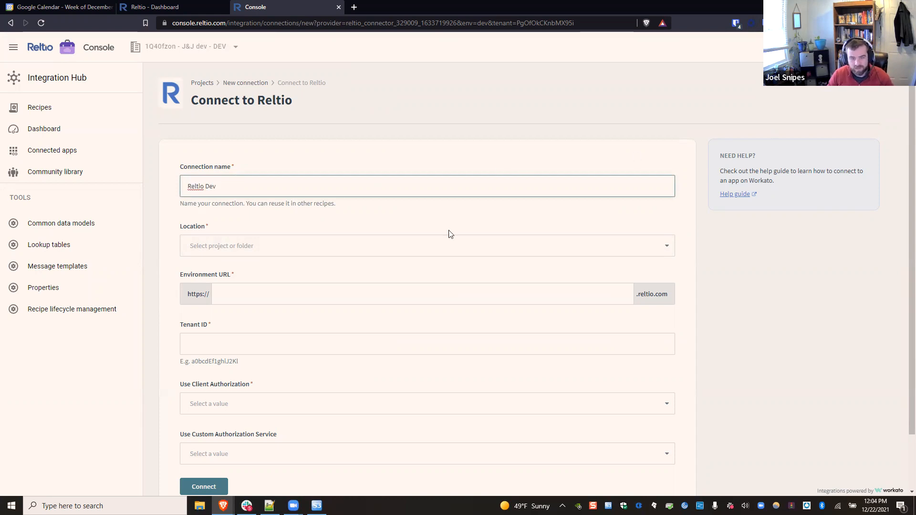
left_click(275, 244)
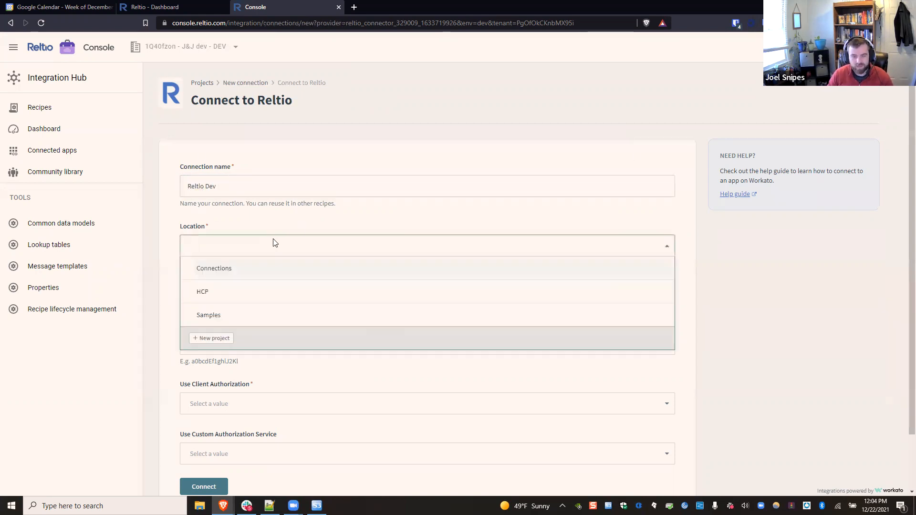
left_click(306, 223)
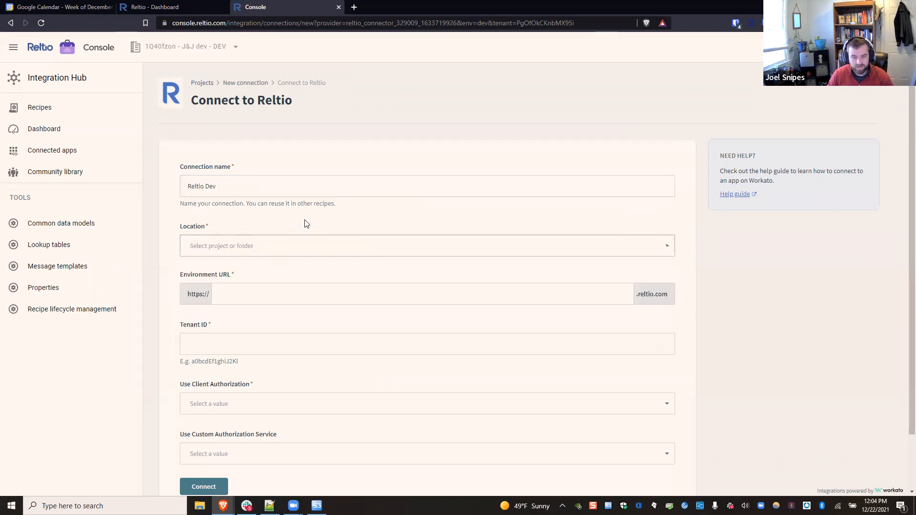
left_click(297, 246)
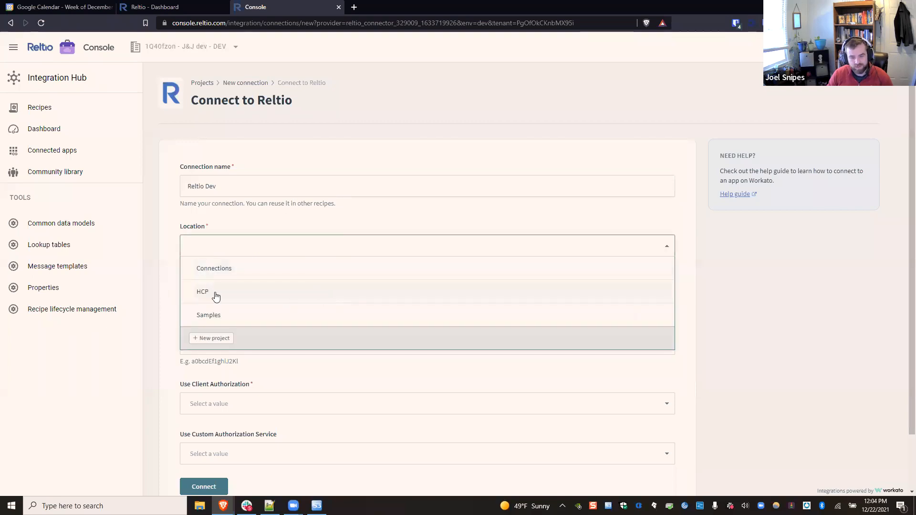
left_click(225, 267)
Set the environment URL of the Reltio connection to the dev subdomain
scroll(320, 275, "down", 2)
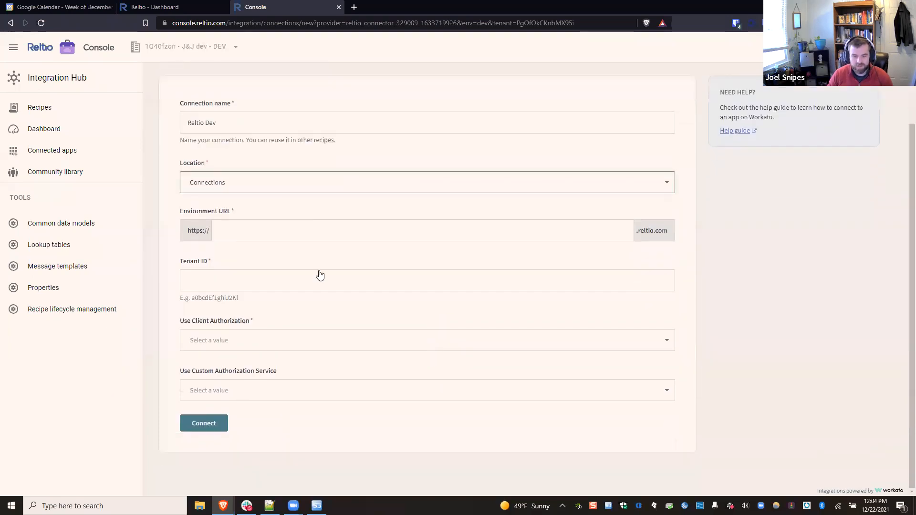
left_click(239, 226)
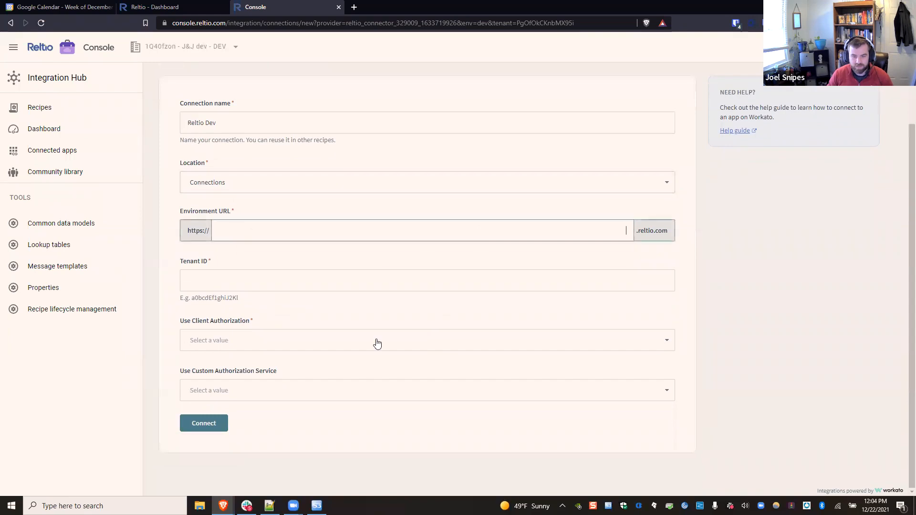
type("dev")
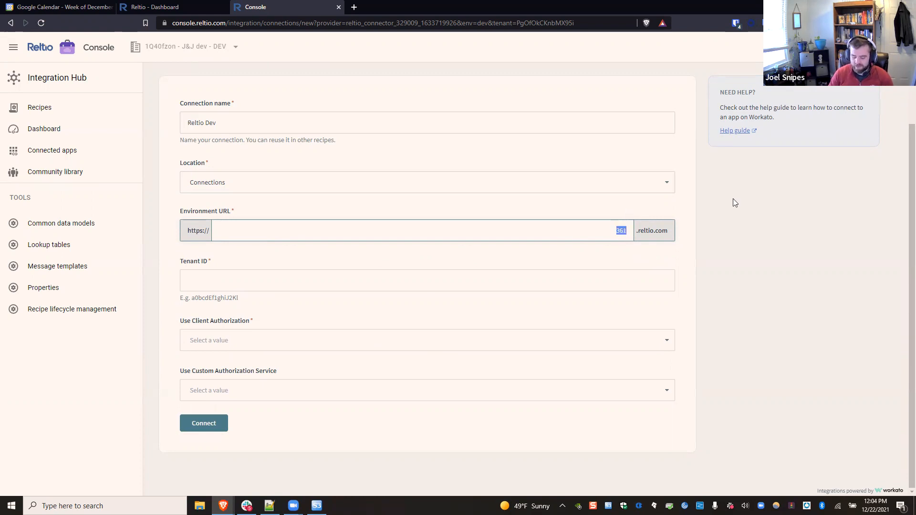
type("dev")
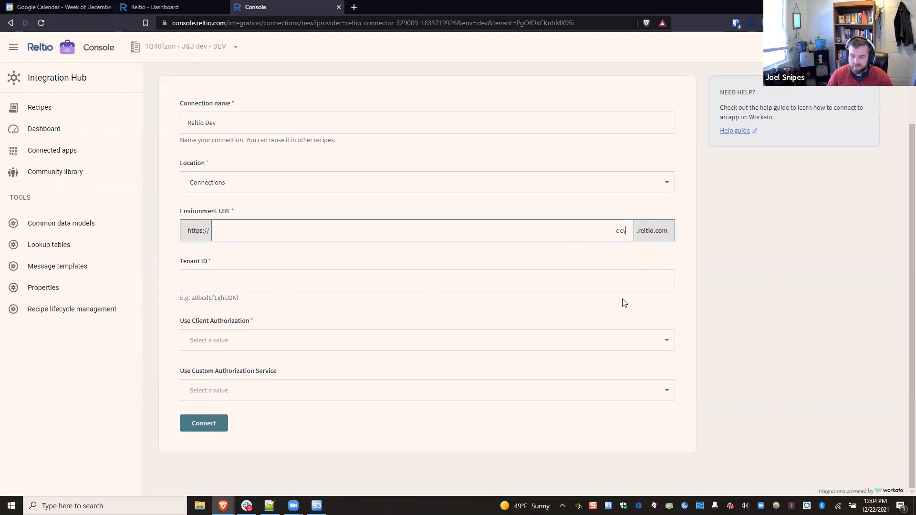
Fill in the Tenant ID of the Reltio connection with the J&J dev tenant's own ID
left_click(235, 276)
type("tenantid")
double_click(219, 297)
key("ctrl+c")
left_click(221, 282)
key("ctrl+a")
key("ctrl+v")
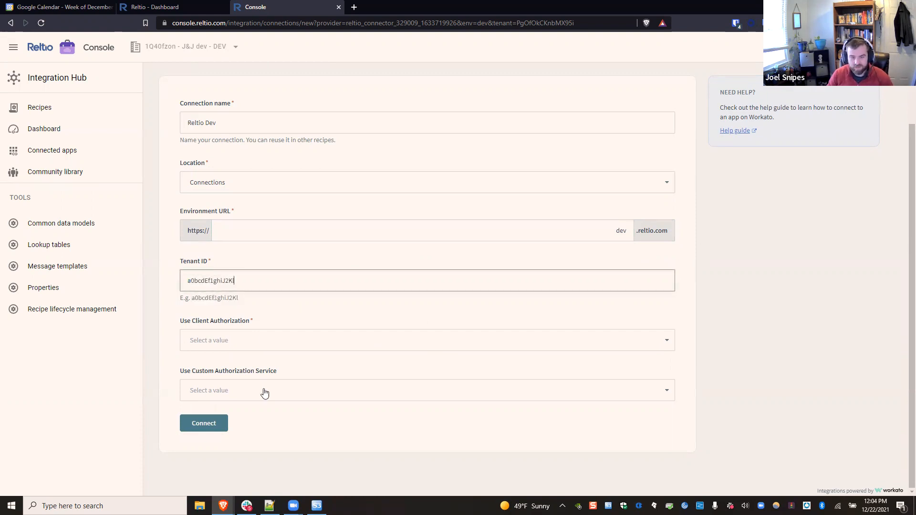
left_click(154, 6)
left_click(267, 7)
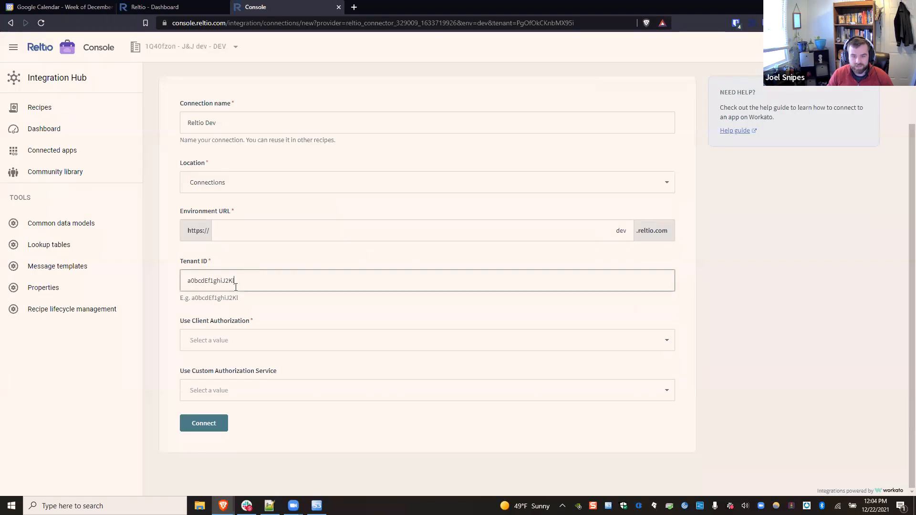
key("ctrl+a")
key("ctrl+v")
Try Yes for Use Client Authorization, and switch it to No for username and password credentials
left_click(267, 342)
left_click(321, 365)
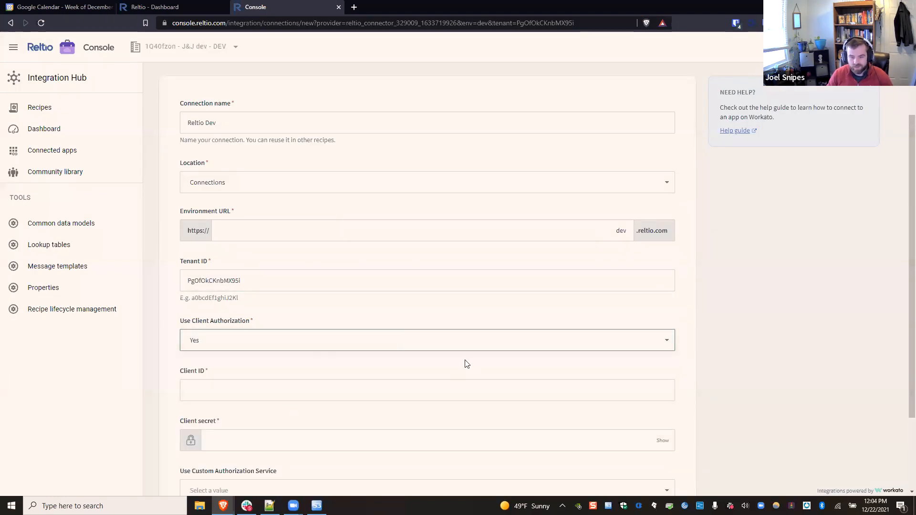
left_click(493, 340)
left_click(342, 387)
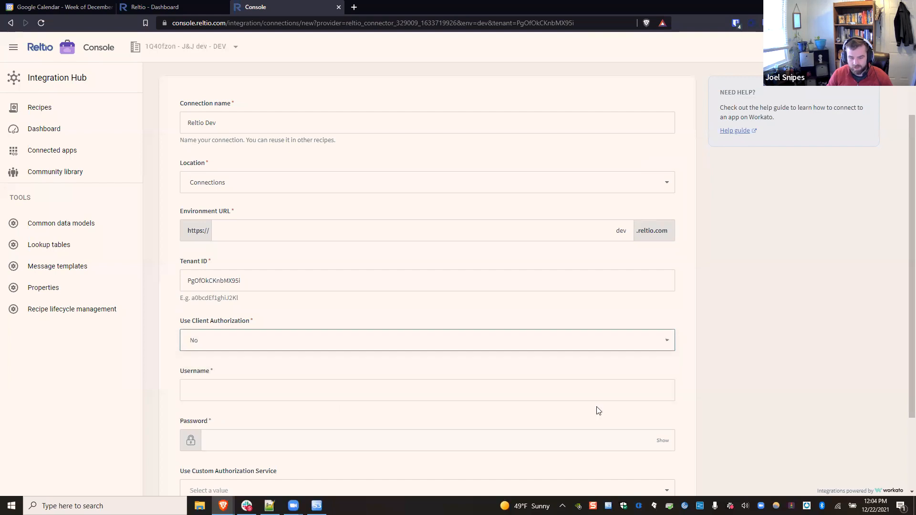
Review the Reltio connection form, including the username, password and custom authorization service fields
scroll(229, 312, "down", 1)
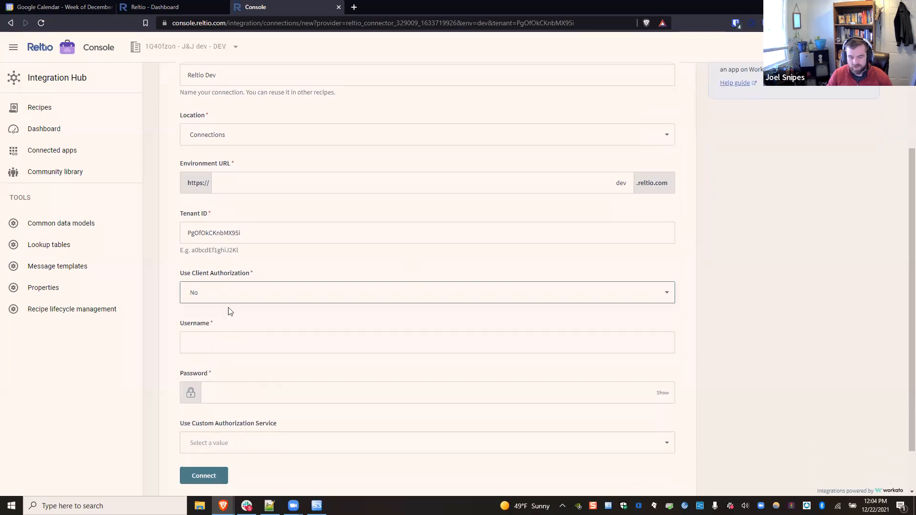
scroll(271, 397, "down", 1)
left_click(227, 299)
left_click(242, 345)
left_click(229, 293)
scroll(428, 268, "up", 3)
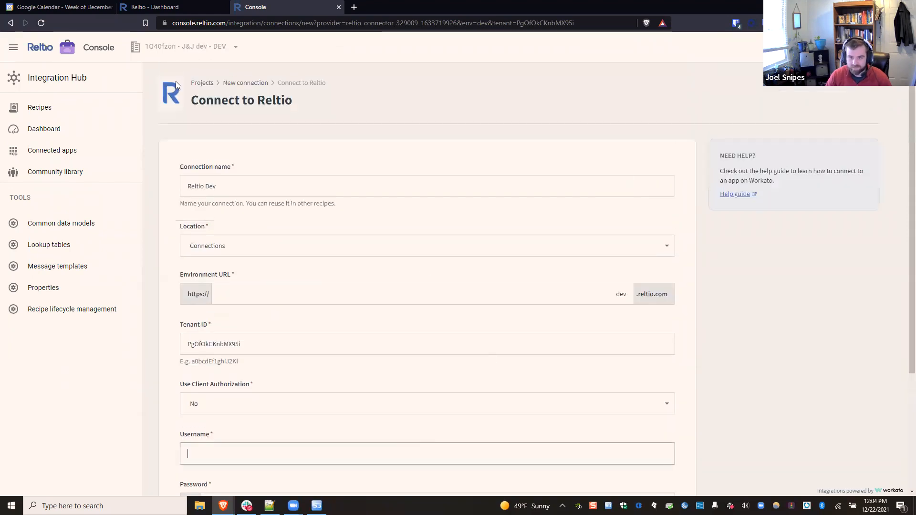
scroll(690, 352, "down", 3)
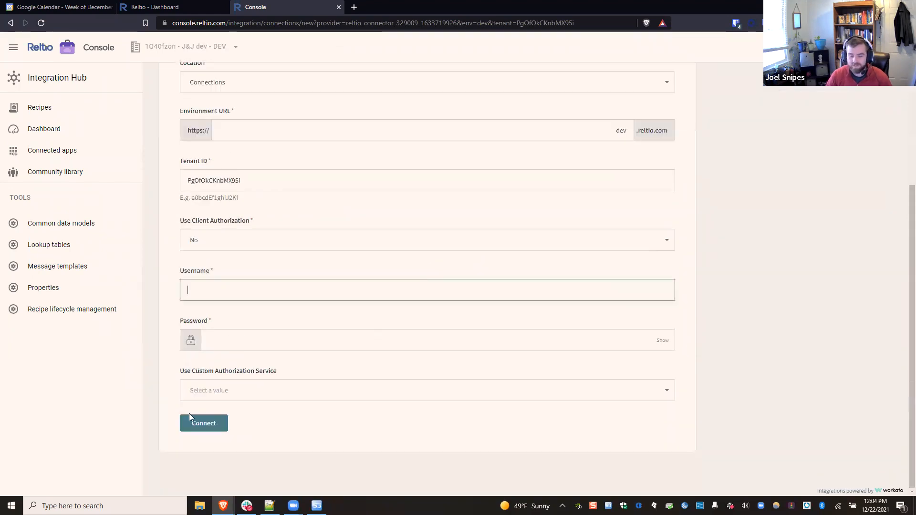
scroll(276, 187, "up", 3)
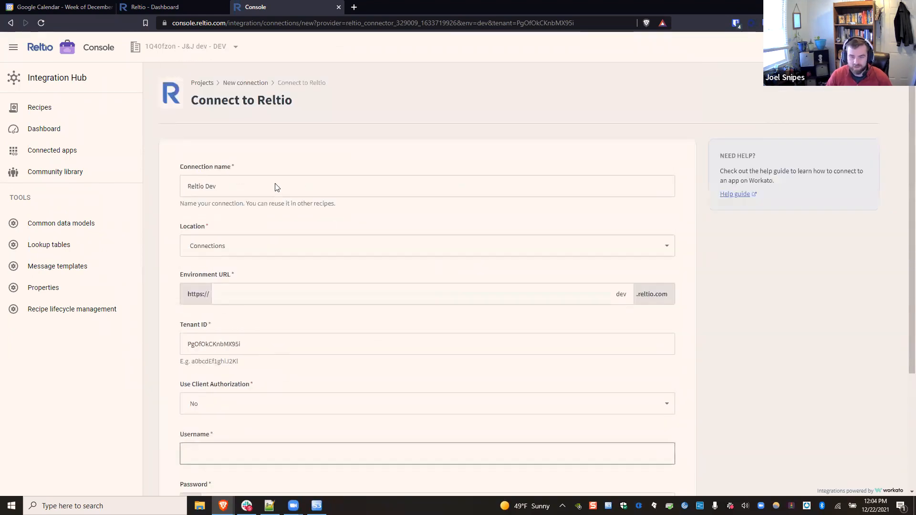
Leave the Reltio form unsaved and start a new Amazon S3 connection from the tenant's connections list
left_click(232, 84)
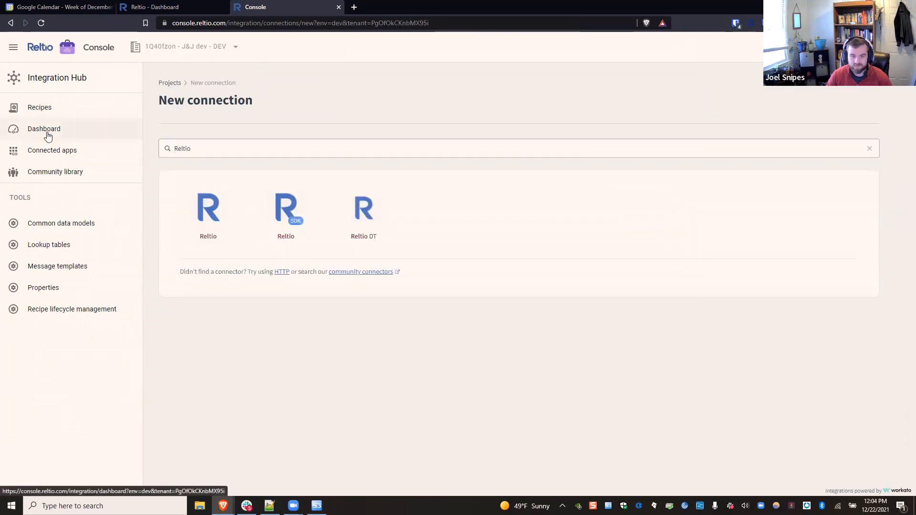
left_click(171, 84)
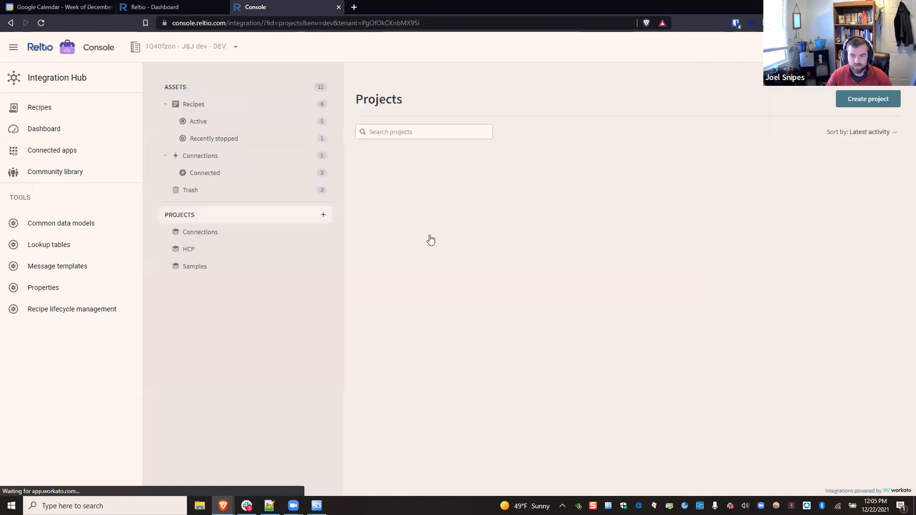
left_click(201, 156)
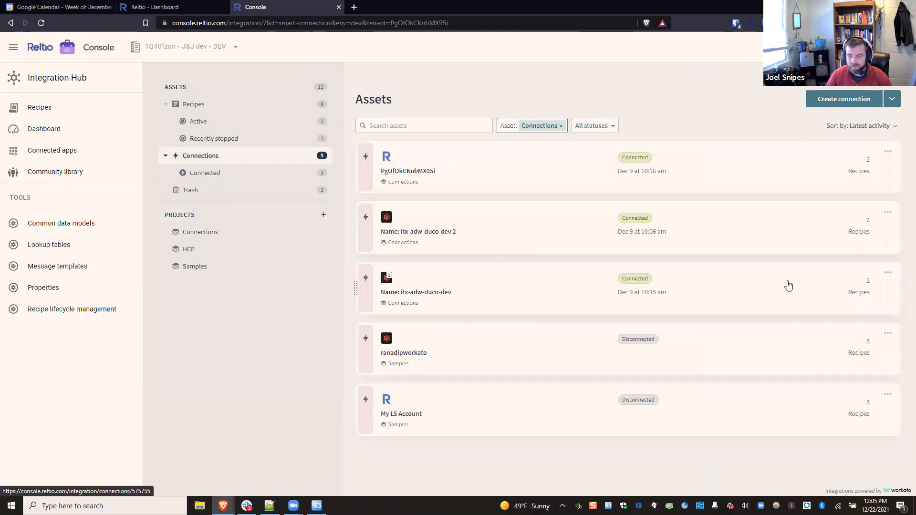
left_click(857, 99)
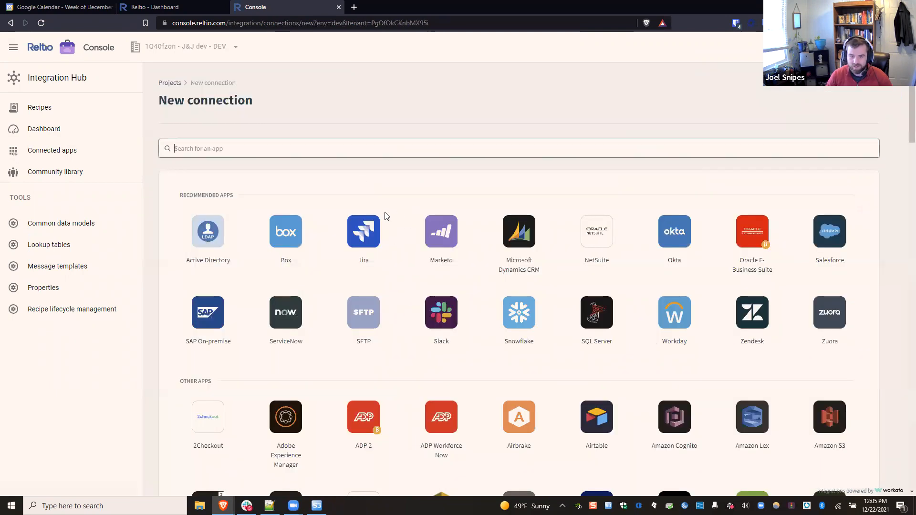
type("s3")
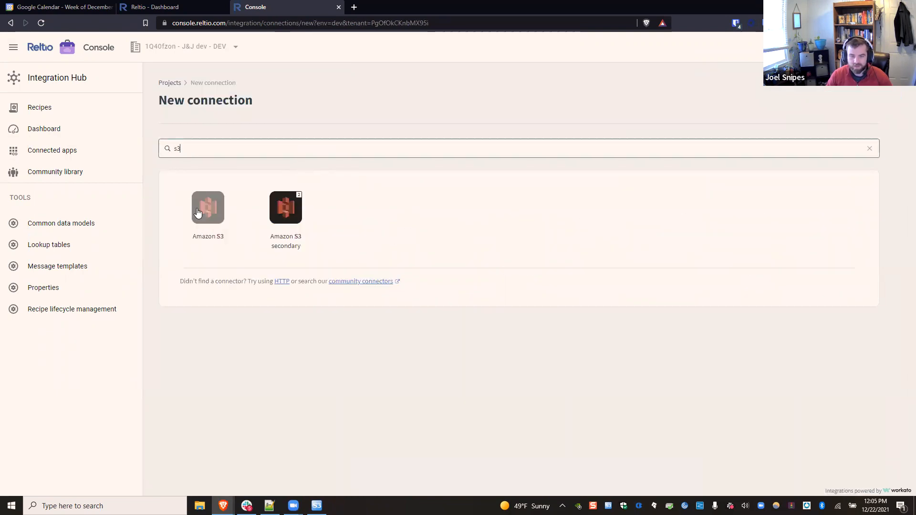
left_click(199, 215)
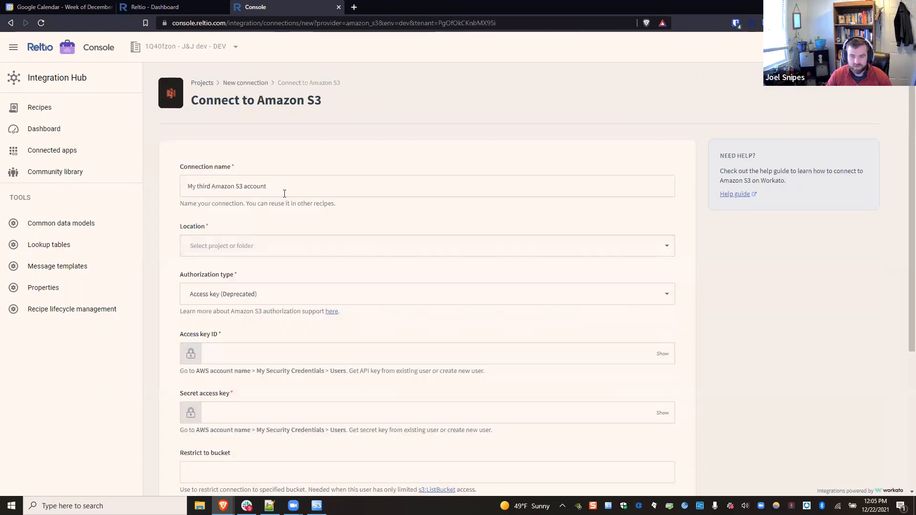
Name the Amazon S3 connection "Reltio s3 Staging dev" and set its location to the Connections project
left_click(235, 185)
key("ctrl+a")
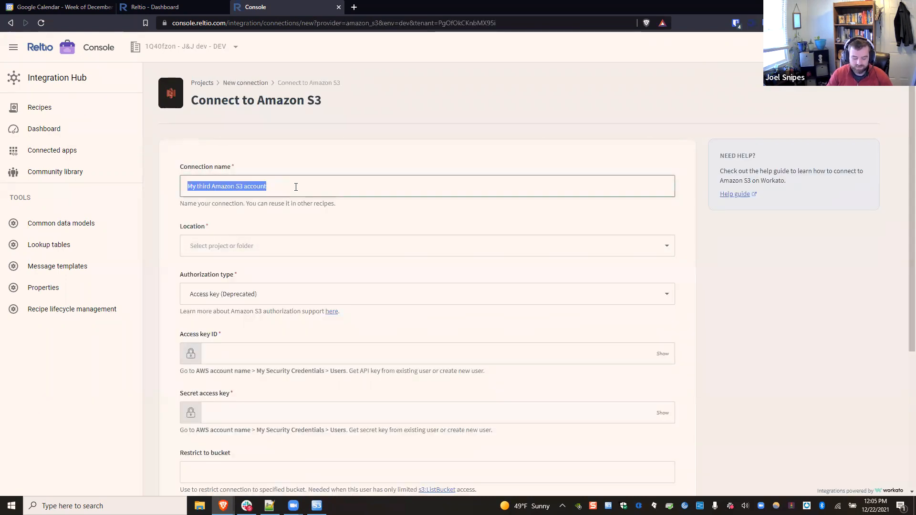
type("Reltio s")
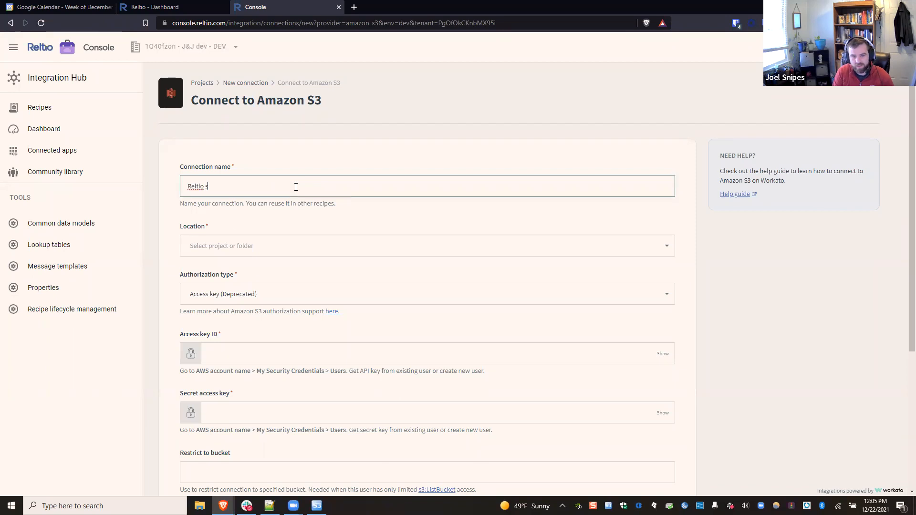
type("3 Staging dev")
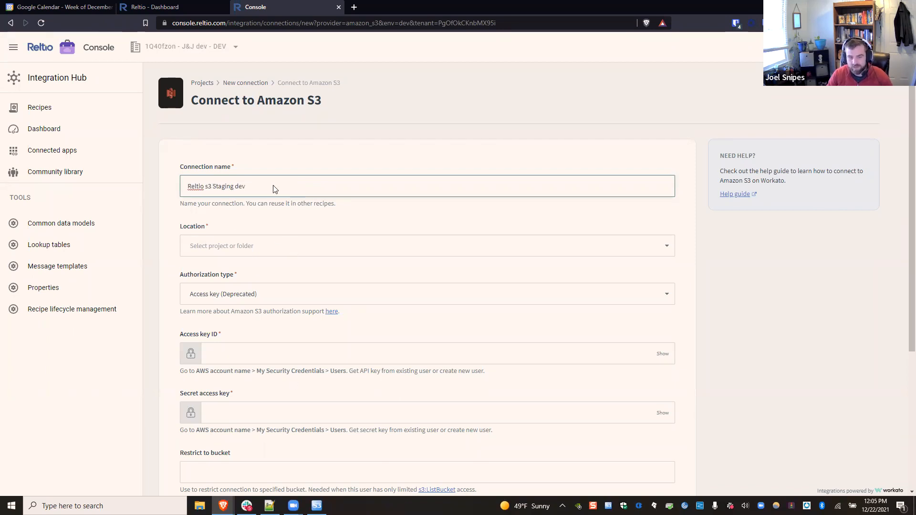
left_click(280, 242)
left_click(232, 268)
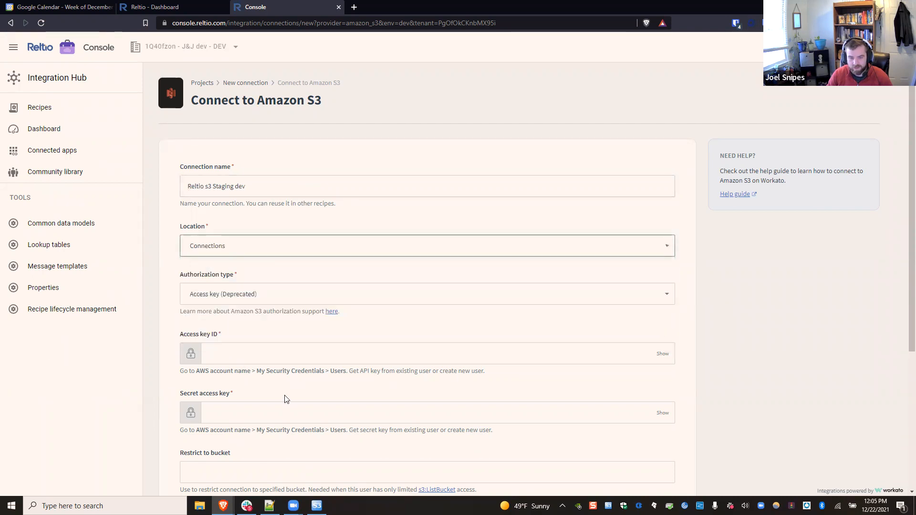
Review the Amazon S3 connection's access key ID, secret access key, bucket restriction, region and download threads fields
scroll(311, 286, "down", 2)
left_click(276, 262)
left_click(272, 317)
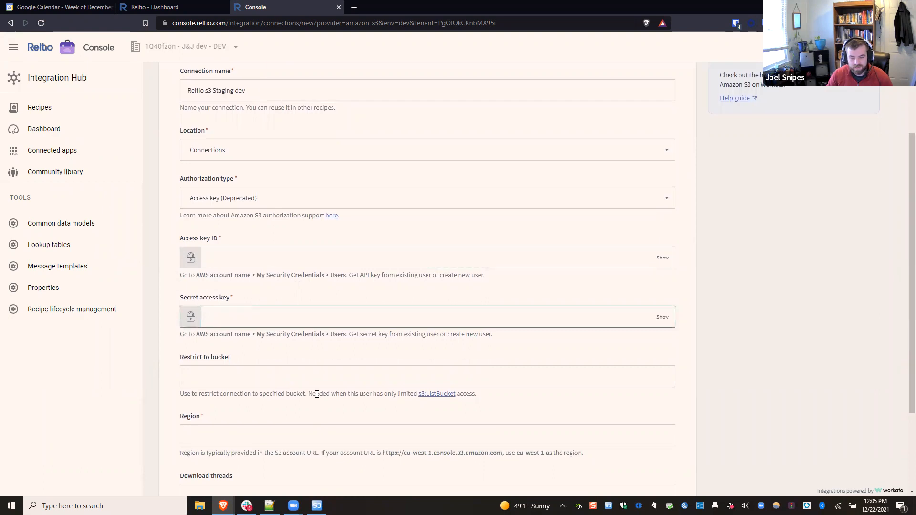
scroll(557, 301, "down", 3)
left_click(276, 256)
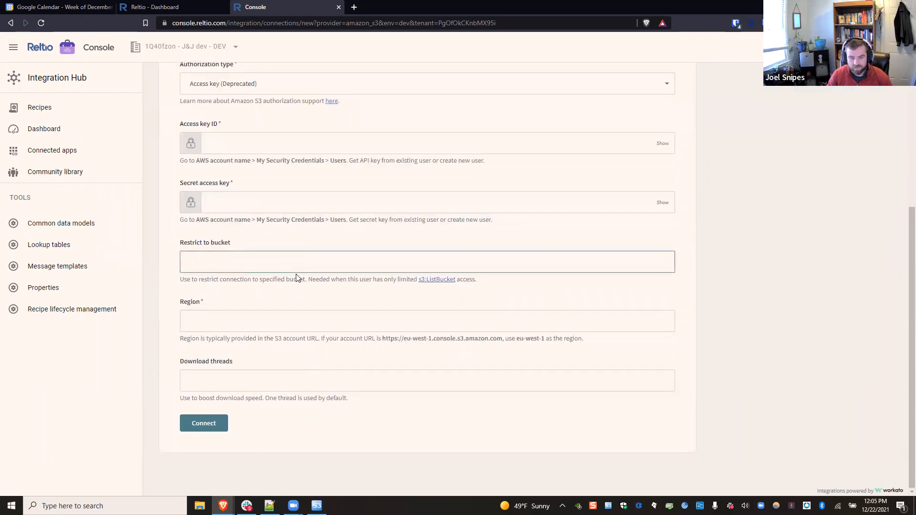
left_click(240, 325)
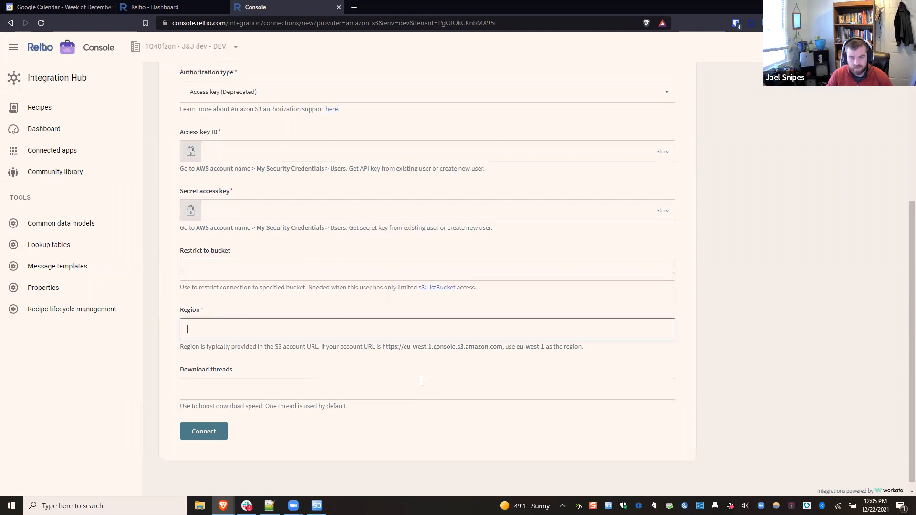
scroll(420, 380, "up", 5)
scroll(421, 380, "down", 3)
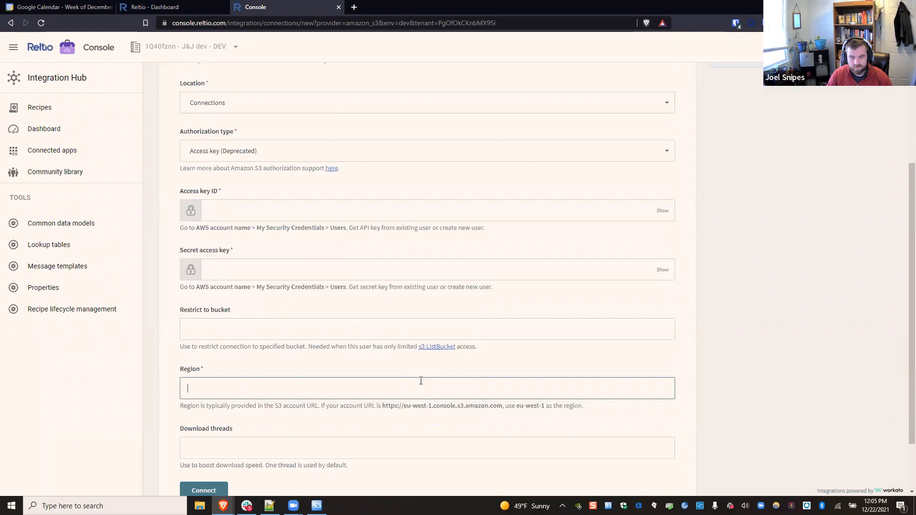
scroll(216, 309, "up", 2)
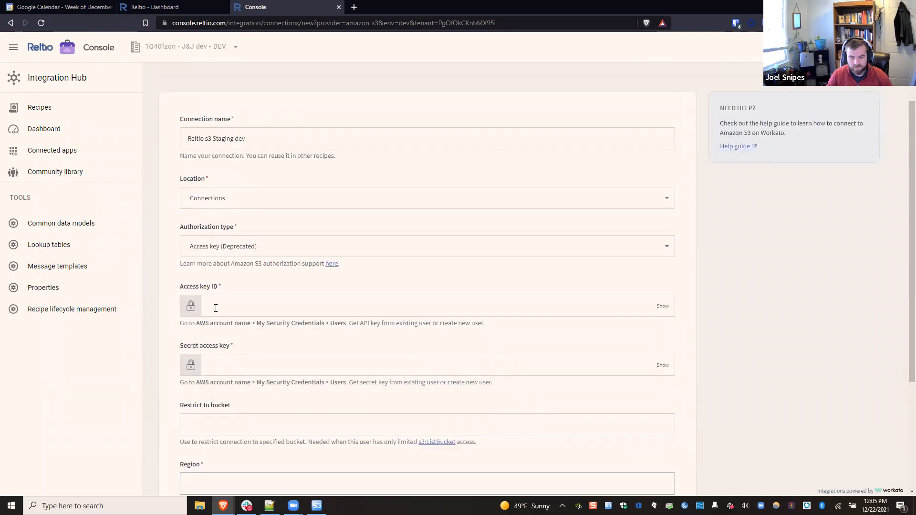
scroll(328, 388, "down", 3)
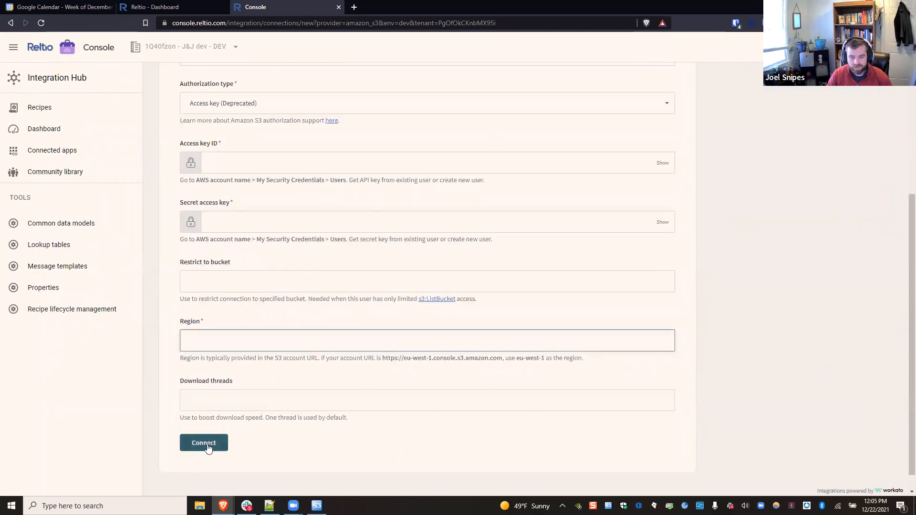
scroll(645, 258, "up", 4)
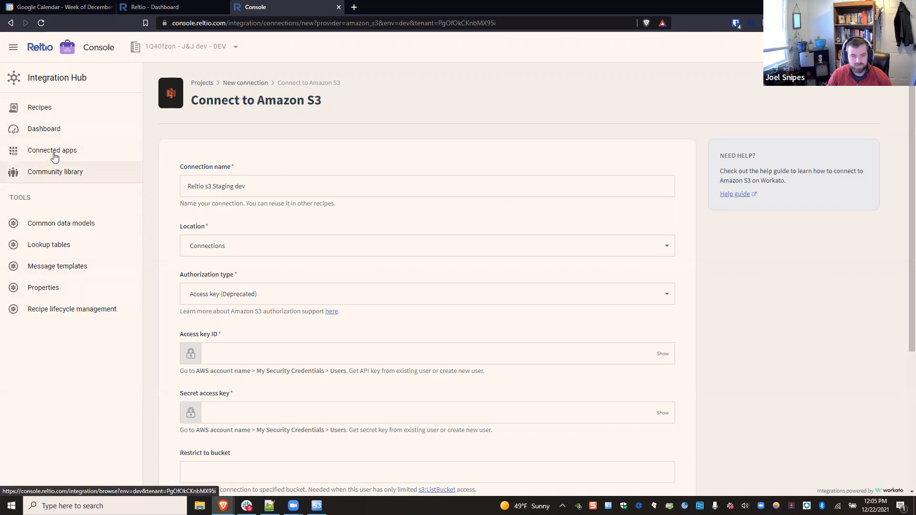
Leave the S3 form unsaved and create a recipe named "HCP to Dev" in the HCP project, triggered from an app
left_click(58, 101)
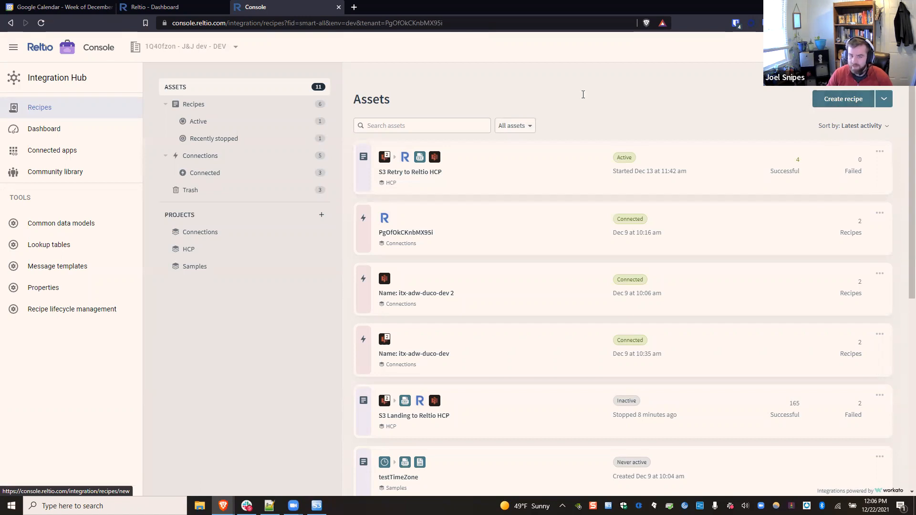
left_click(844, 99)
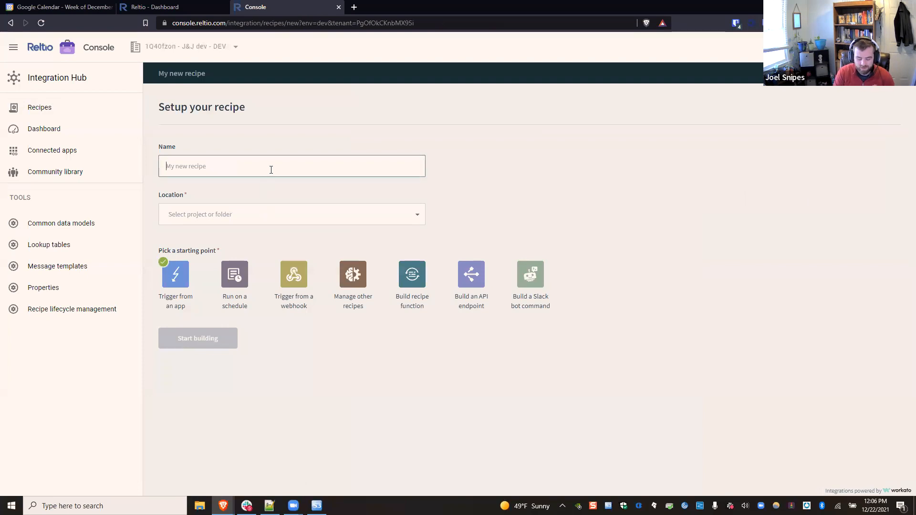
type("HCP to Dev")
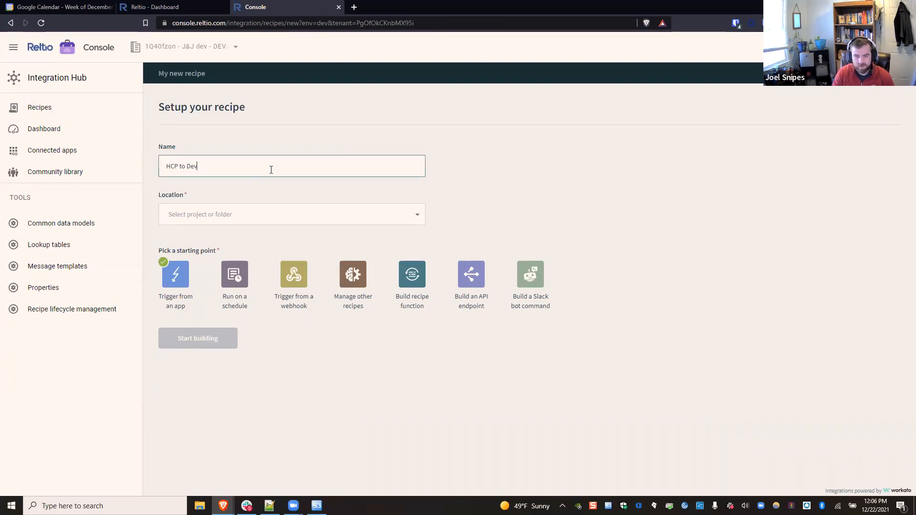
left_click(232, 221)
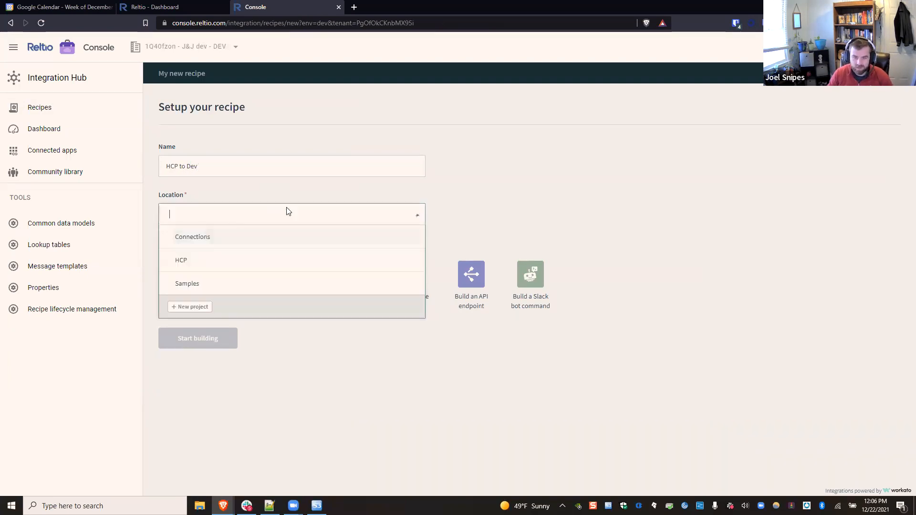
left_click(205, 272)
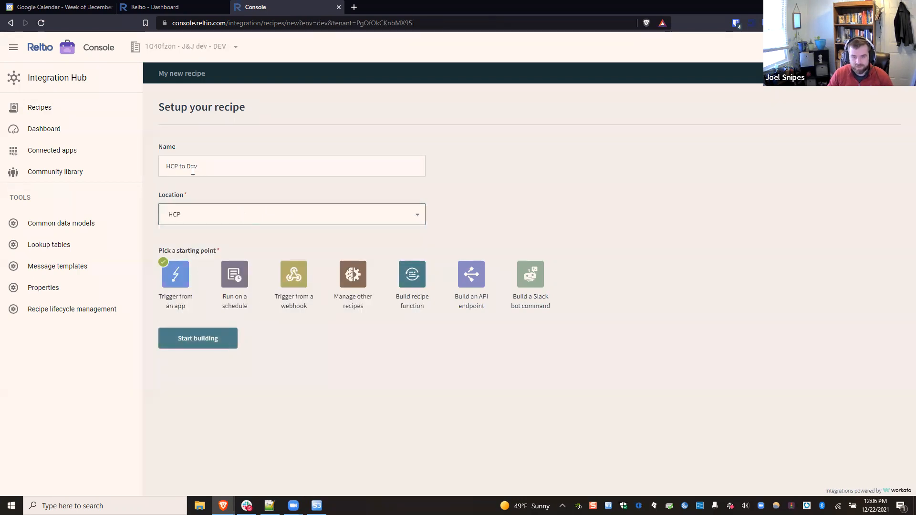
double_click(177, 167)
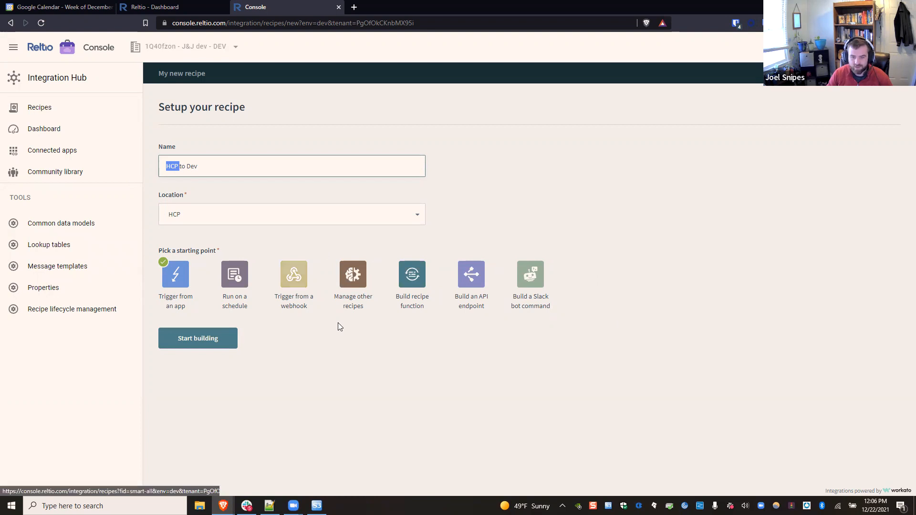
left_click(197, 339)
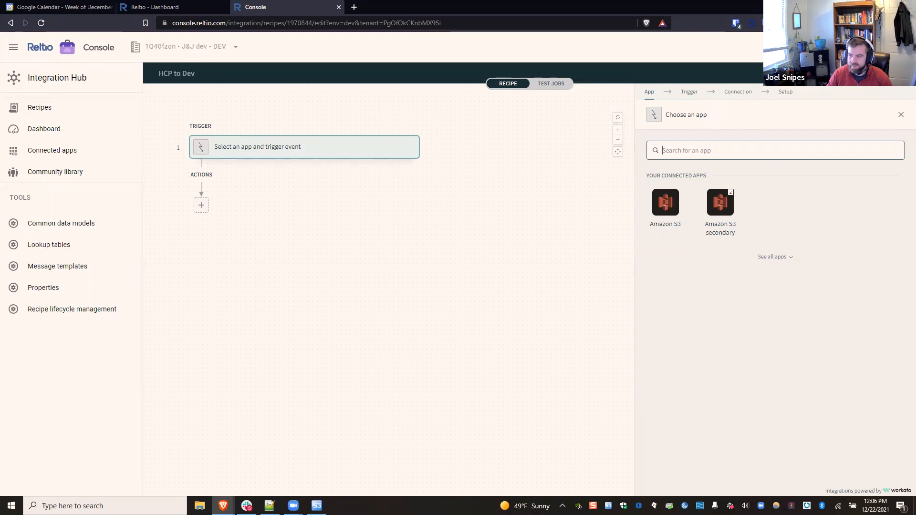
Leave the new recipe without a trigger and open the existing S3 Landing to Reltio HCP recipe in the HCP project
left_click(72, 151)
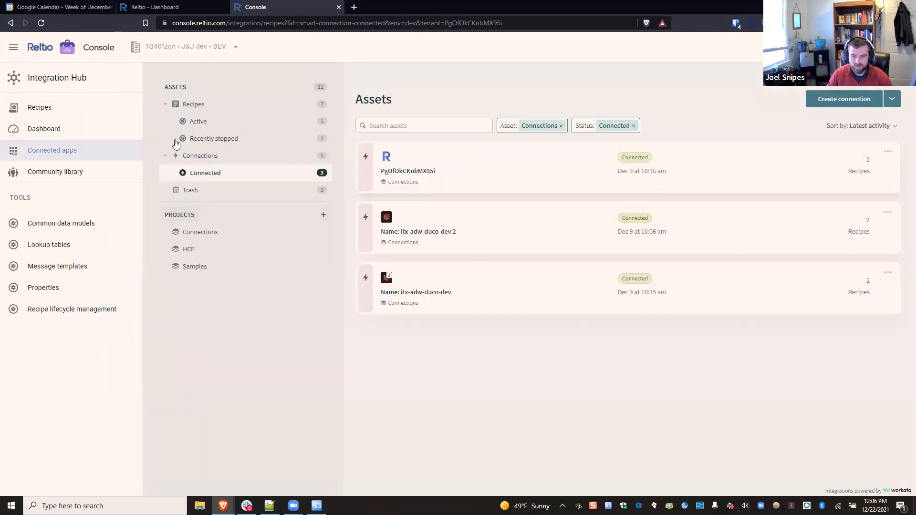
left_click(190, 251)
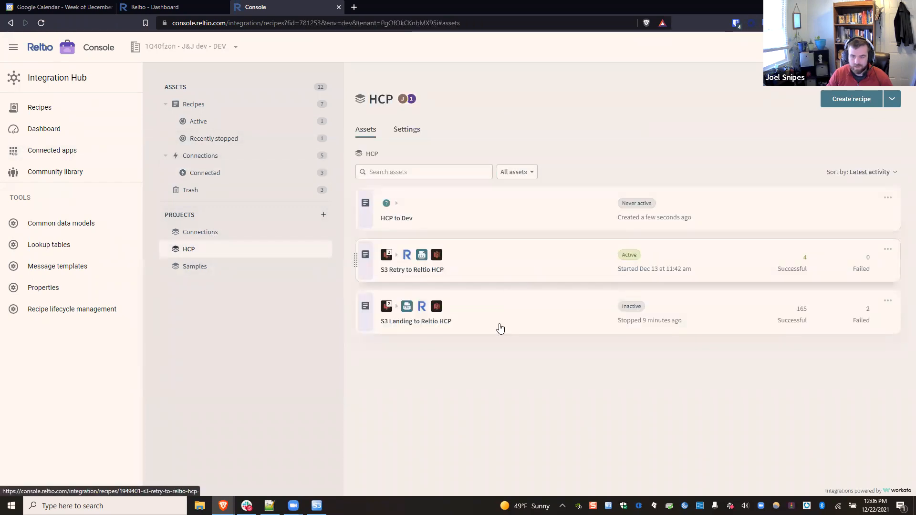
left_click(514, 321)
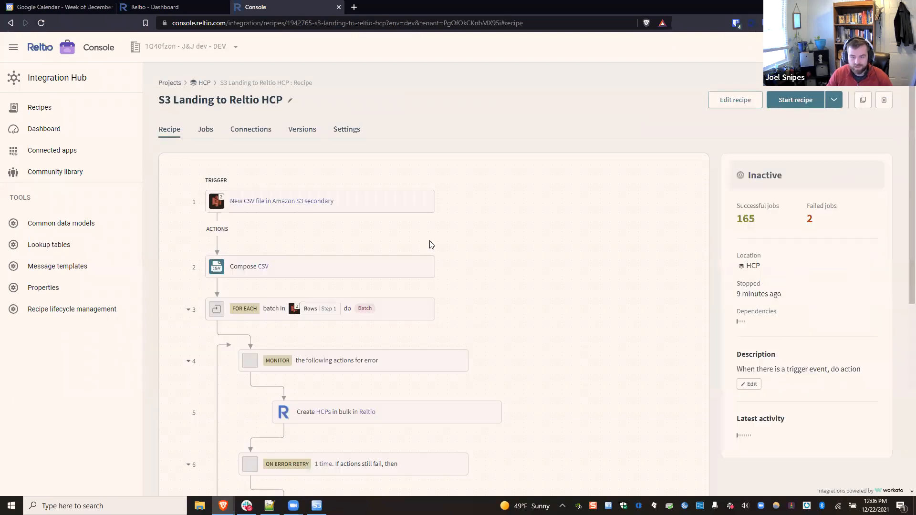
Review the recipe's Amazon S3 trigger and its full action flow, and open the recipe for editing
left_click(358, 204)
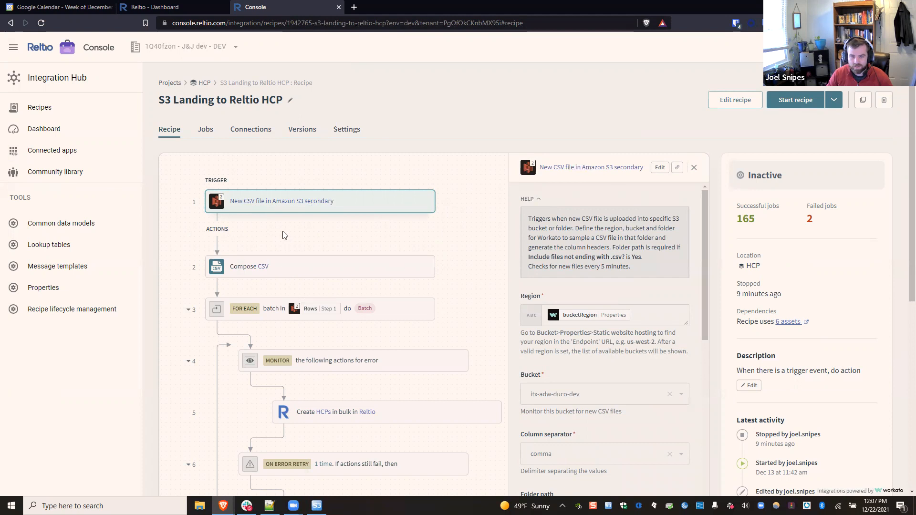
left_click(208, 237)
scroll(298, 422, "down", 7)
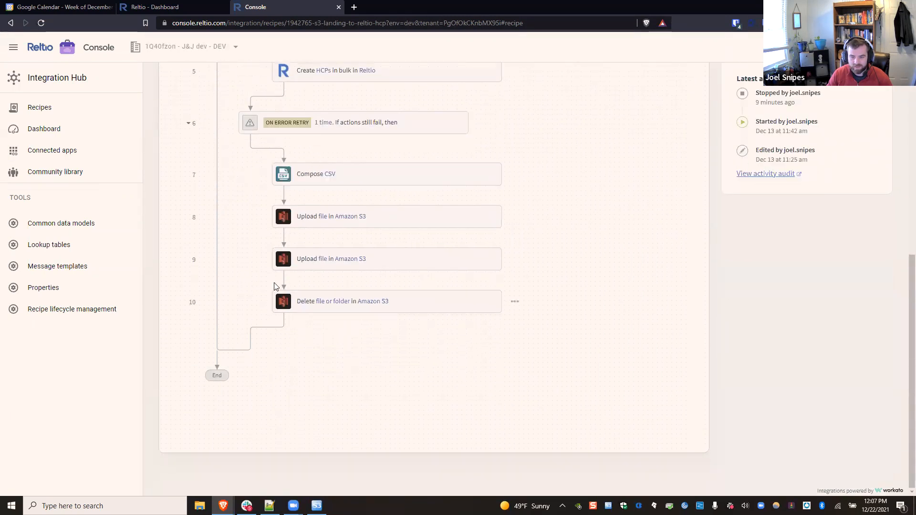
scroll(706, 272, "up", 7)
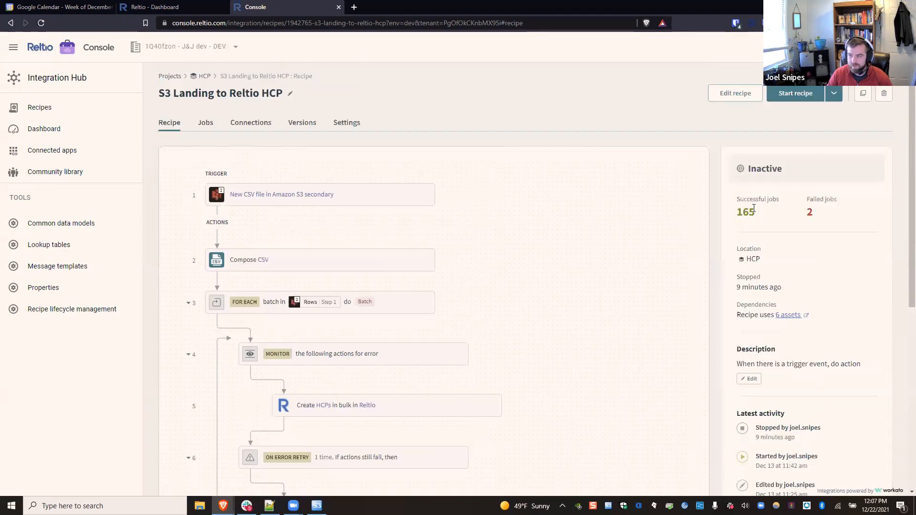
left_click(722, 101)
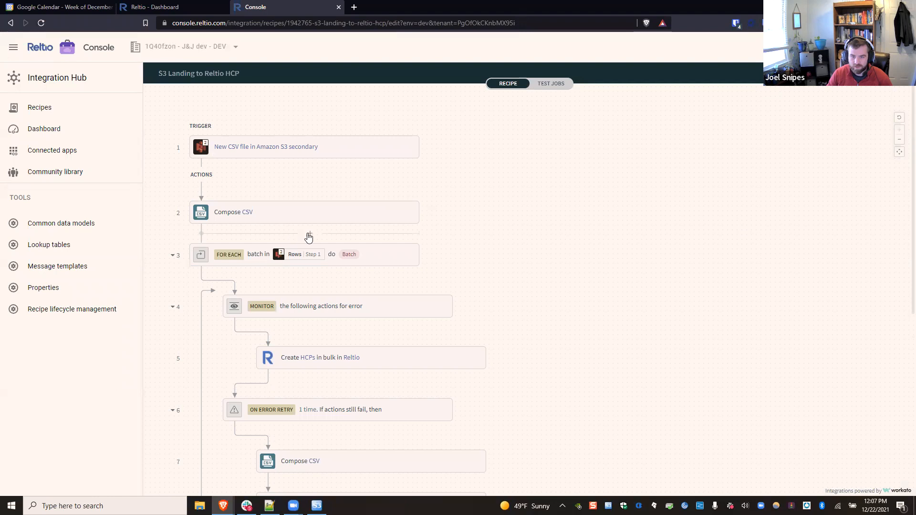
Insert an empty action step between Compose CSV and the For Each loop, and delete it again
left_click(308, 236)
left_click(201, 276)
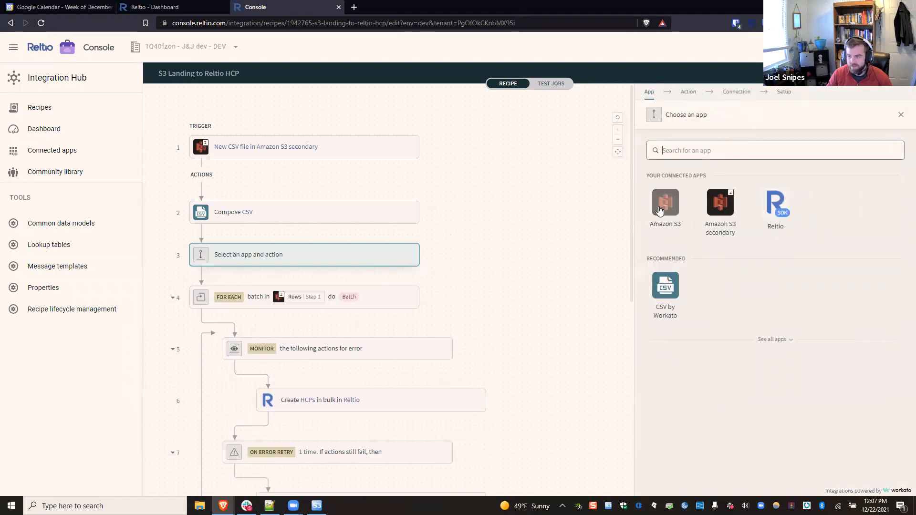
left_click(471, 257)
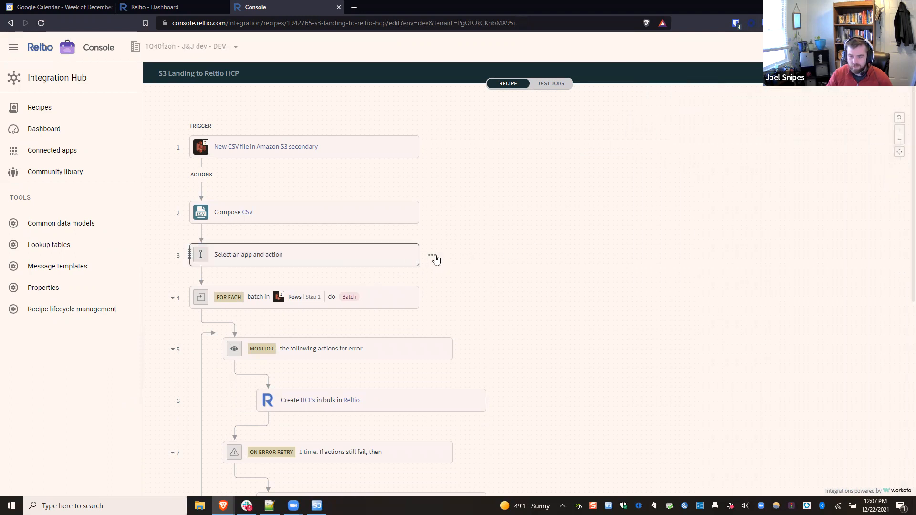
left_click(434, 257)
left_click(348, 372)
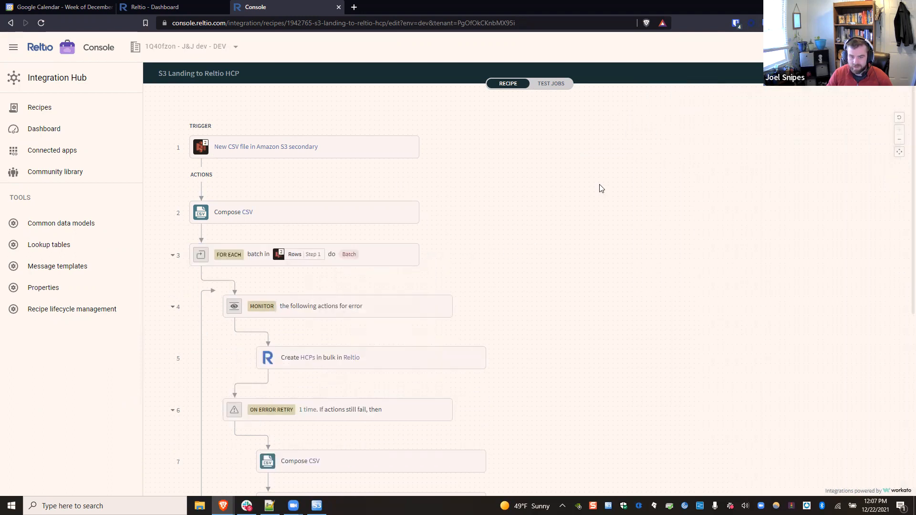
Examine the New CSV file trigger's setup, covering region, bucket, column separator, folder path, non-.csv file option and column names
left_click(321, 150)
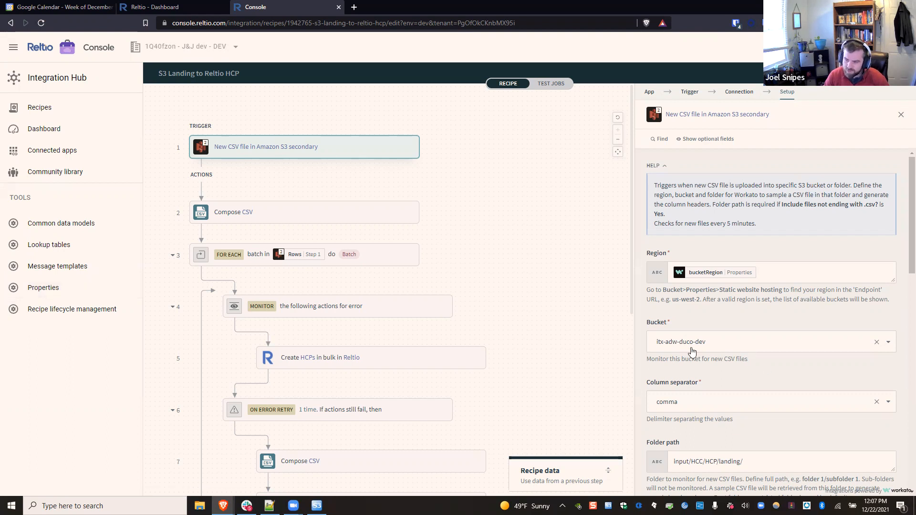
scroll(706, 353, "down", 1)
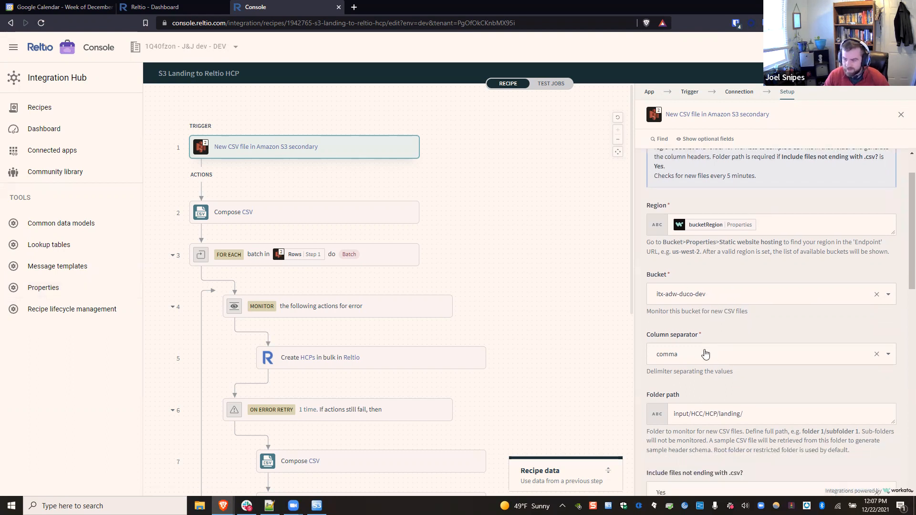
scroll(706, 353, "down", 1)
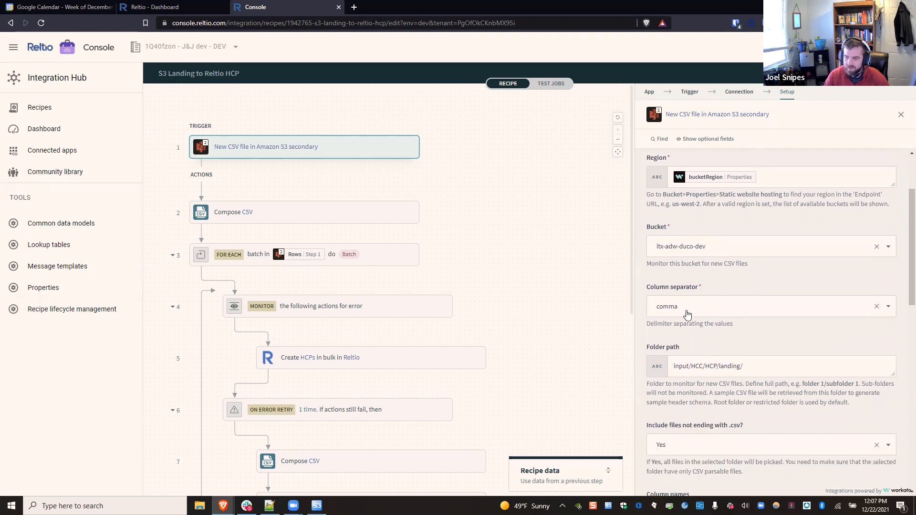
scroll(709, 224, "down", 2)
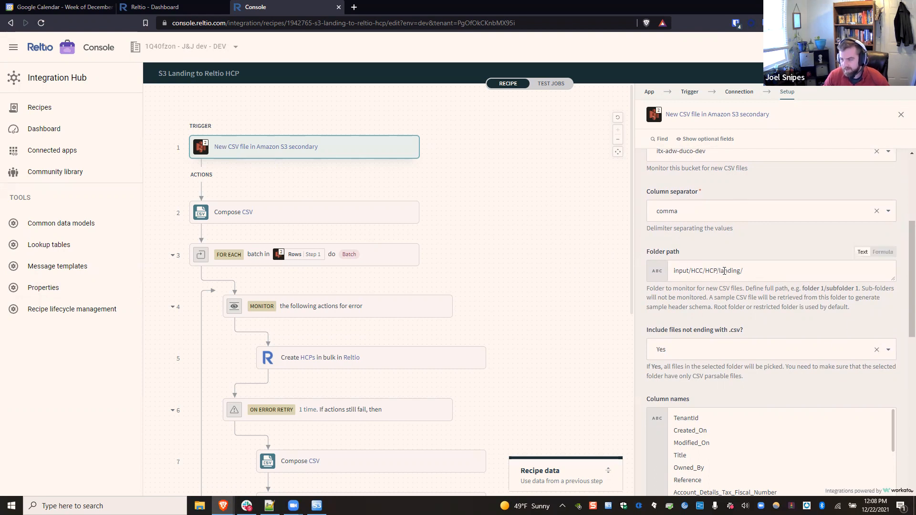
scroll(714, 307, "down", 1)
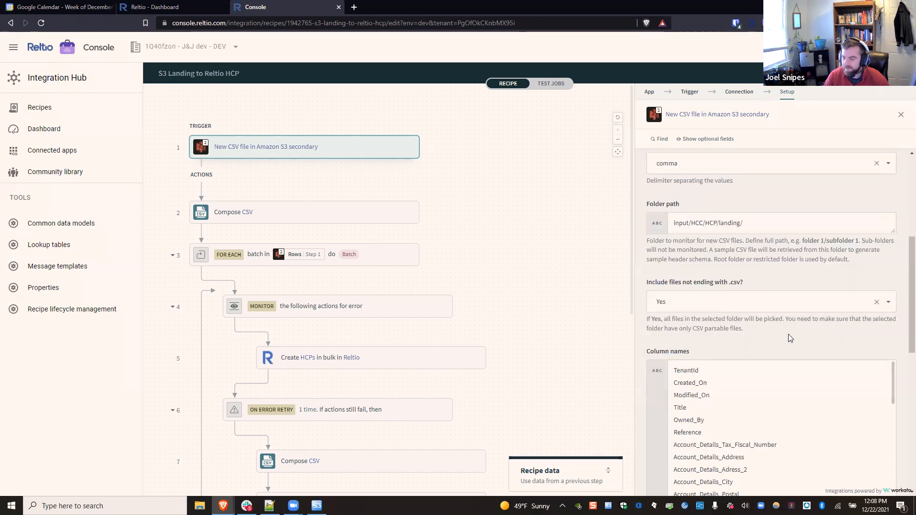
scroll(761, 319, "down", 4)
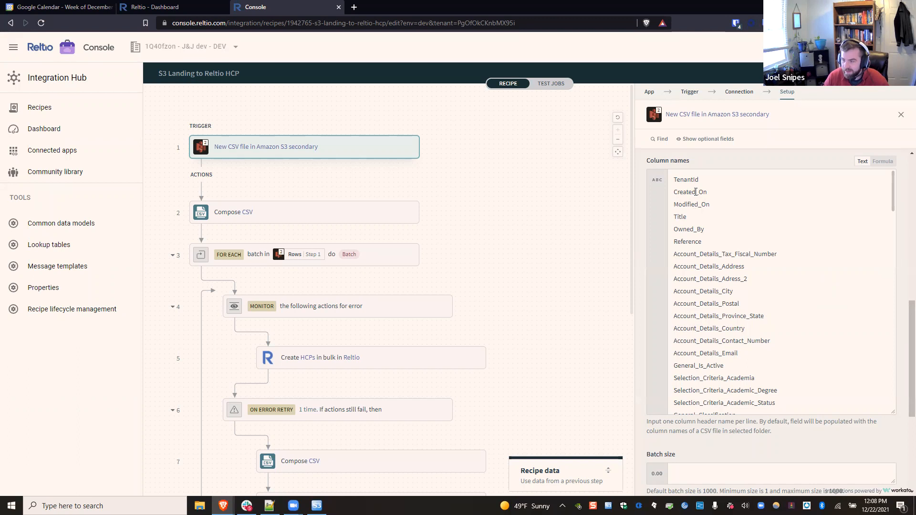
left_click_drag(675, 180, 818, 393)
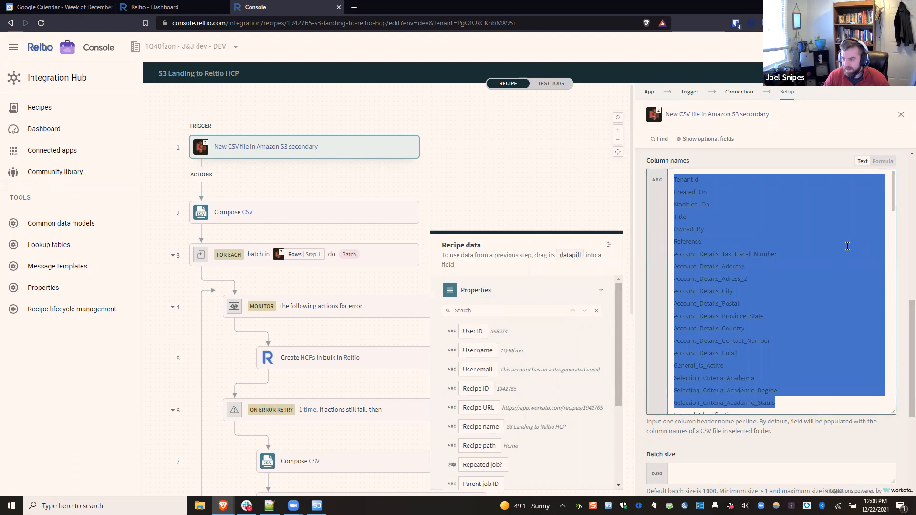
Review the rest of the New CSV file trigger's setup, covering the column names, batch size and skip header line option
key("Escape")
key("Escape")
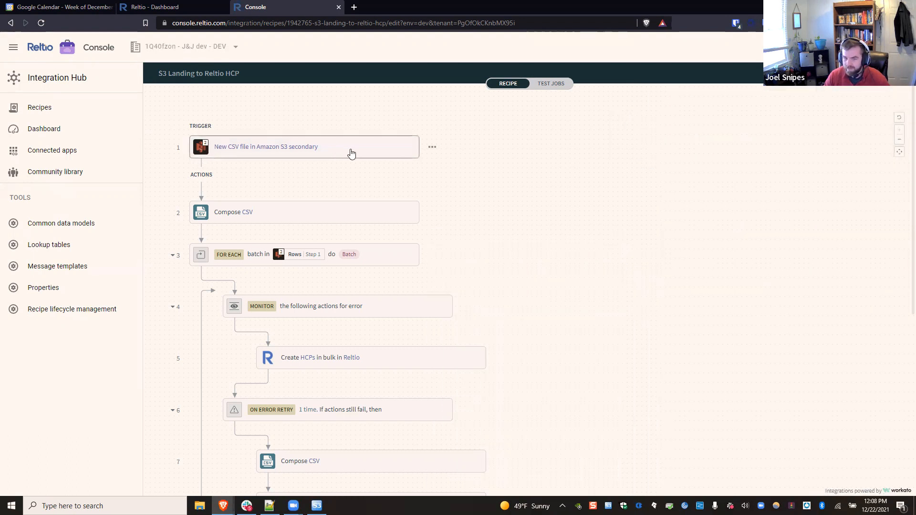
left_click(320, 159)
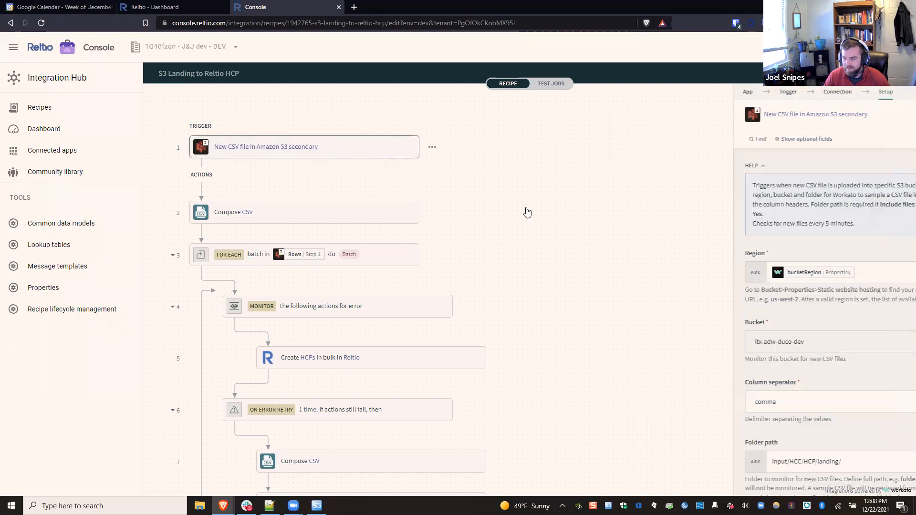
scroll(764, 363, "down", 5)
scroll(812, 358, "down", 8)
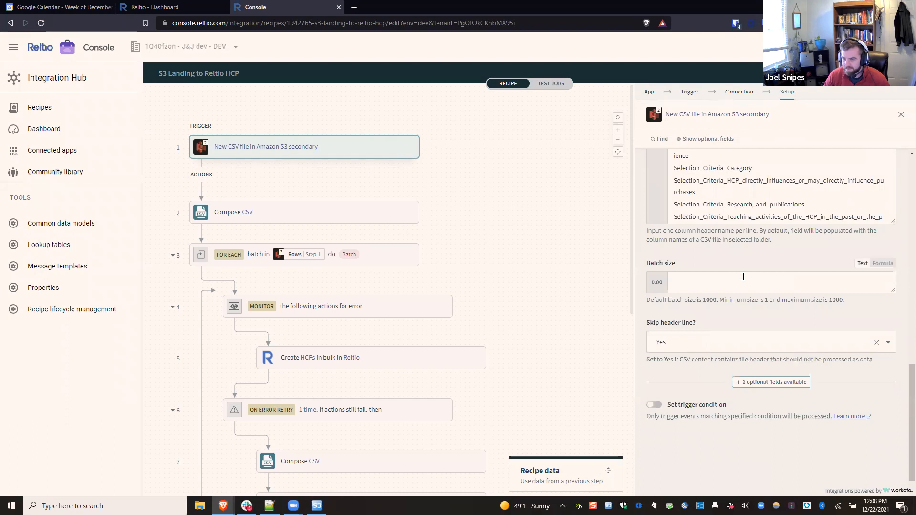
left_click(777, 274)
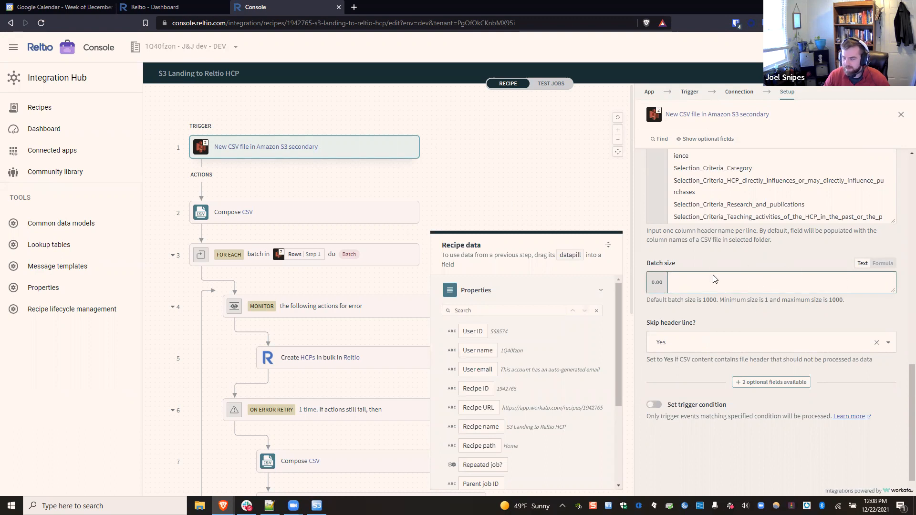
scroll(742, 298, "down", 1)
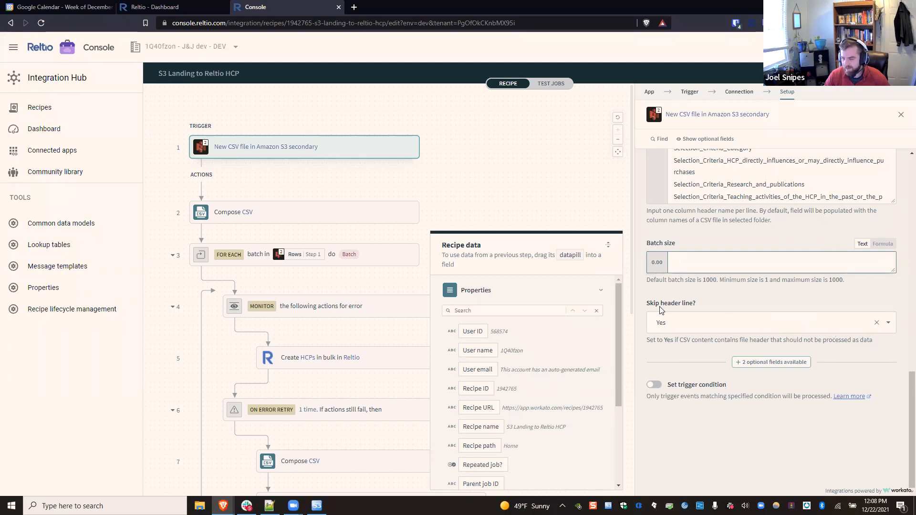
left_click(550, 179)
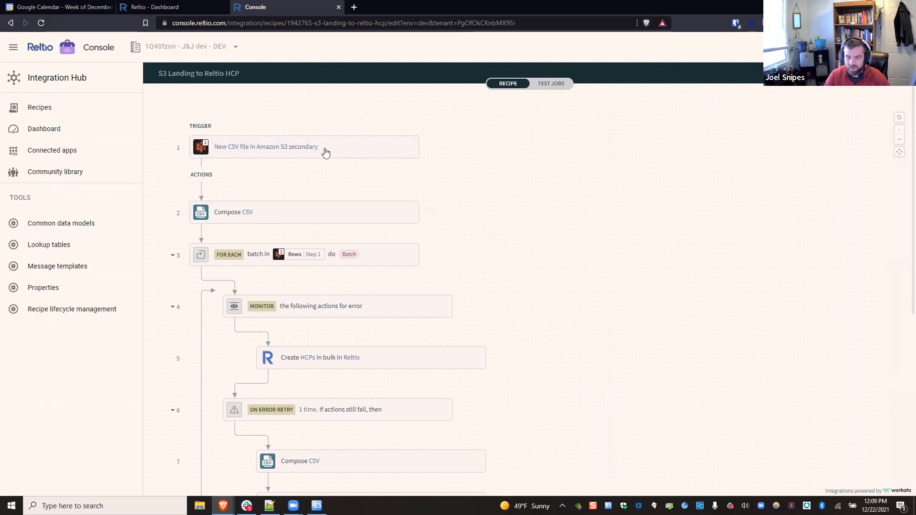
Compare the CSV column names in the first Compose CSV action with the column names in the New CSV file trigger
left_click(335, 221)
scroll(764, 306, "down", 5)
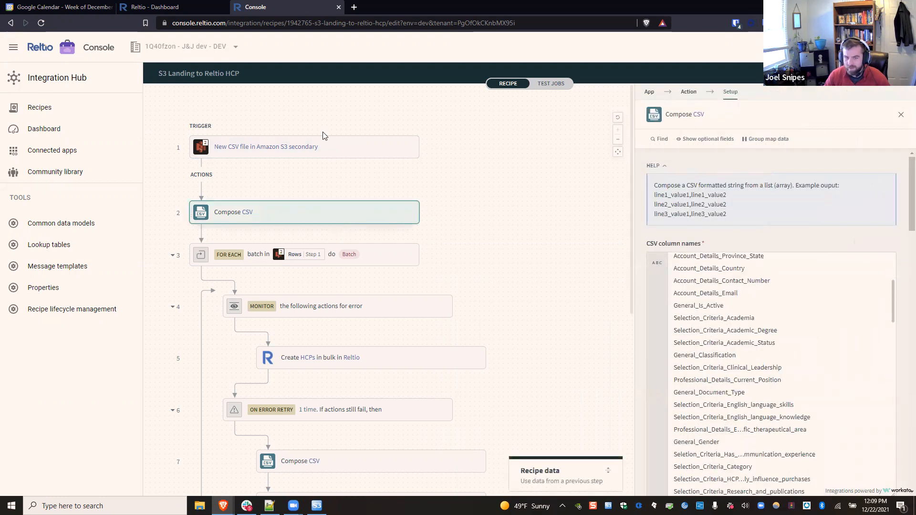
left_click(332, 145)
scroll(749, 347, "down", 10)
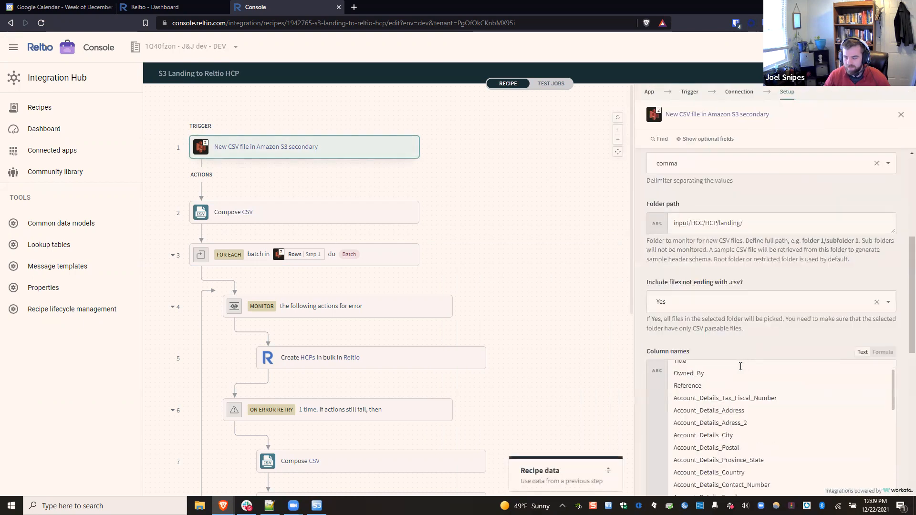
left_click(778, 405)
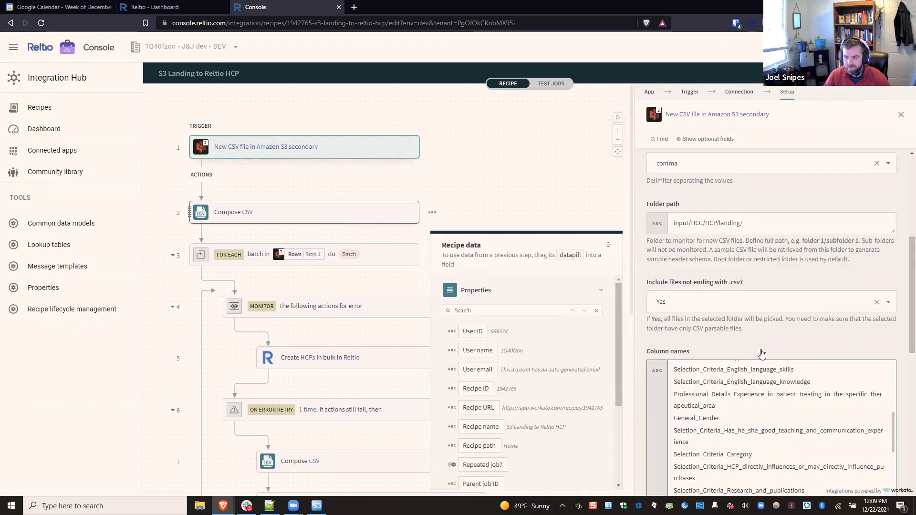
Examine the first Compose CSV action's column names, header line, separator, force quotes, source list and data line field mappings
left_click(340, 221)
scroll(843, 423, "down", 10)
scroll(843, 423, "down", 10)
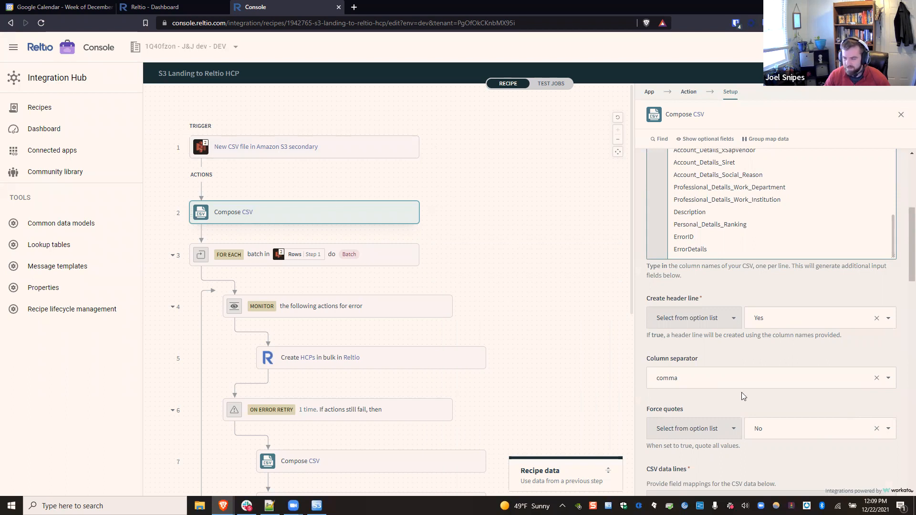
scroll(799, 426, "down", 3)
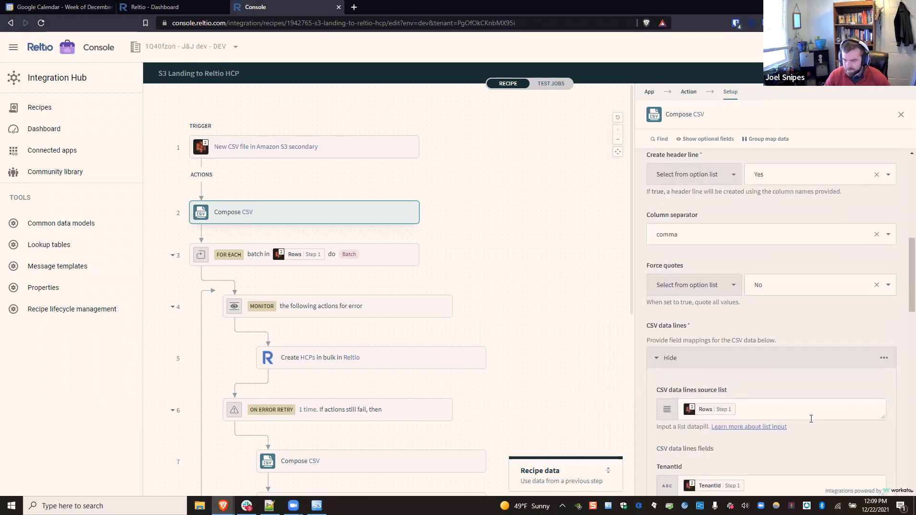
scroll(811, 422, "down", 5)
scroll(813, 424, "down", 3)
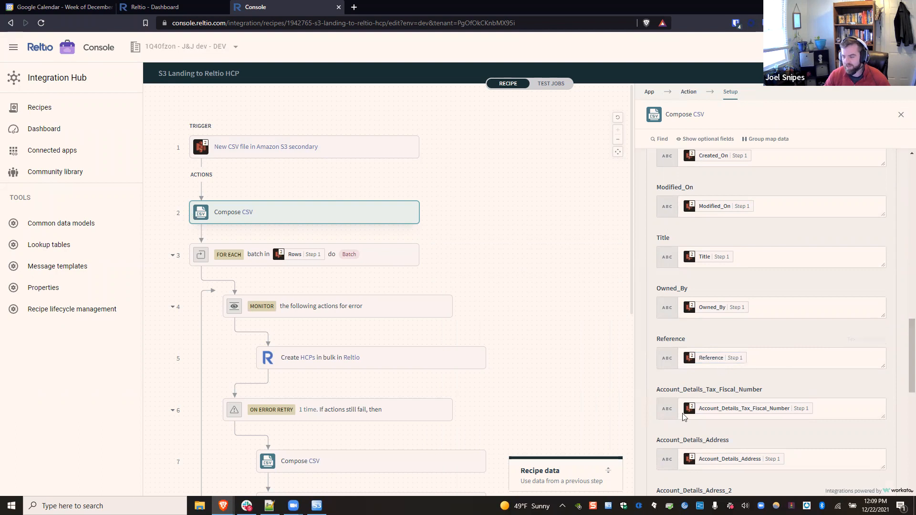
scroll(841, 384, "down", 10)
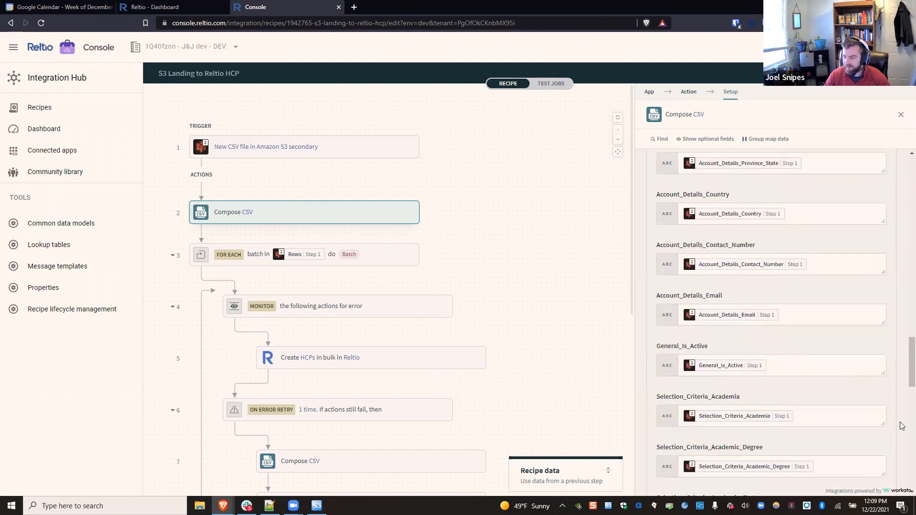
scroll(902, 426, "down", 3)
scroll(903, 415, "down", 7)
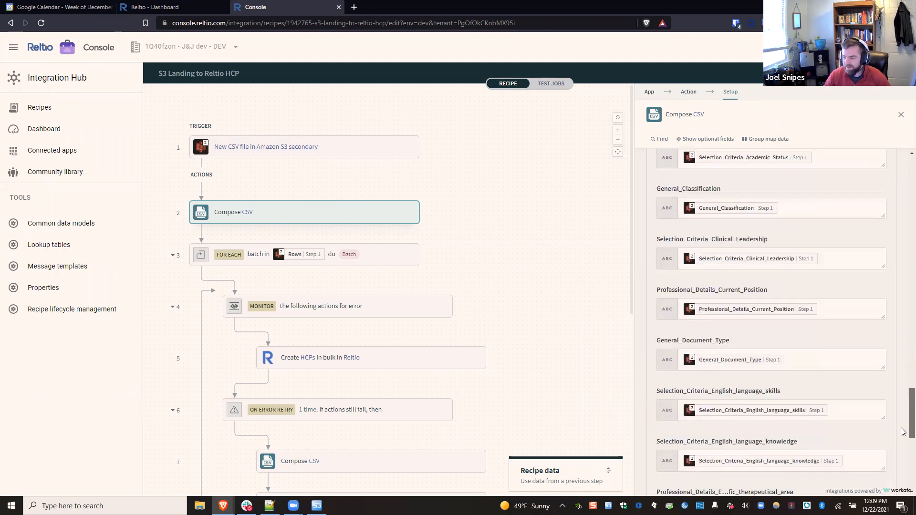
scroll(903, 438, "down", 6)
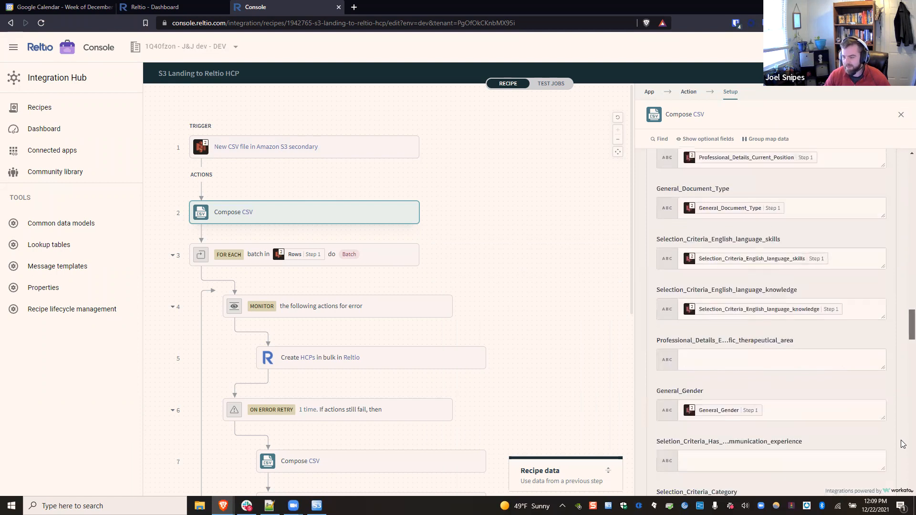
scroll(899, 368, "down", 7)
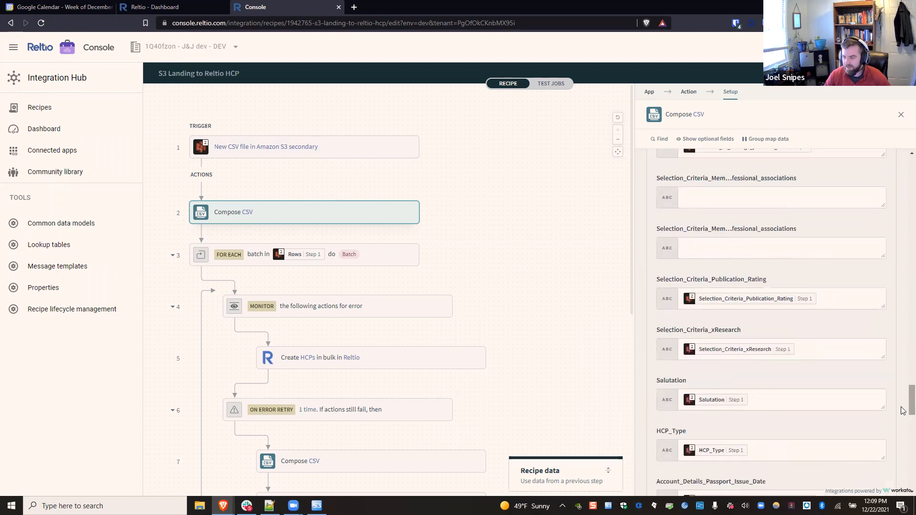
scroll(904, 399, "up", 20)
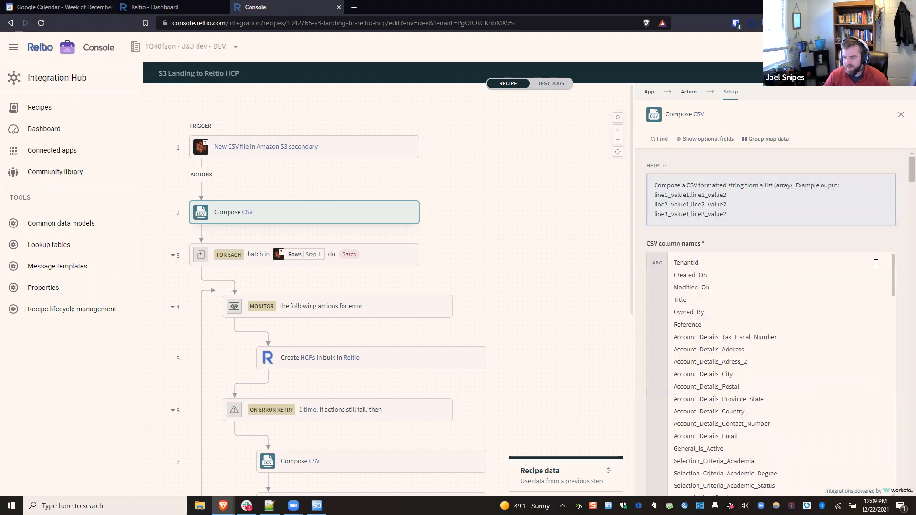
scroll(904, 230, "down", 4)
scroll(902, 258, "down", 10)
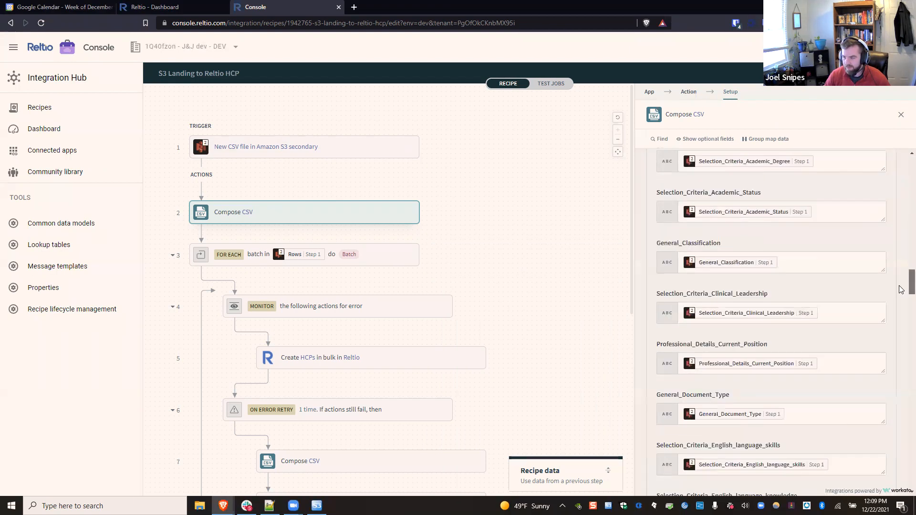
scroll(903, 272, "up", 5)
scroll(904, 201, "up", 10)
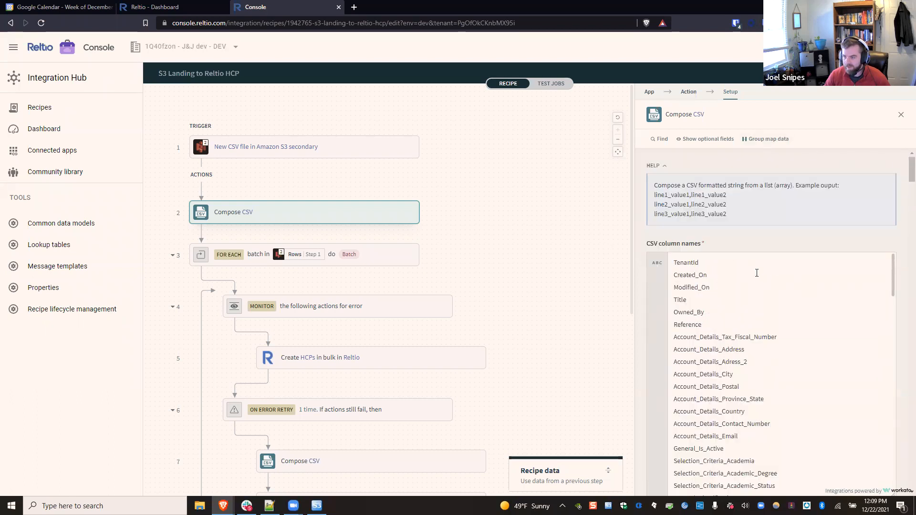
Preview a group mapping from the trigger's Rows Columns to Compose CSV's CSV data lines, and leave without applying it
left_click(754, 140)
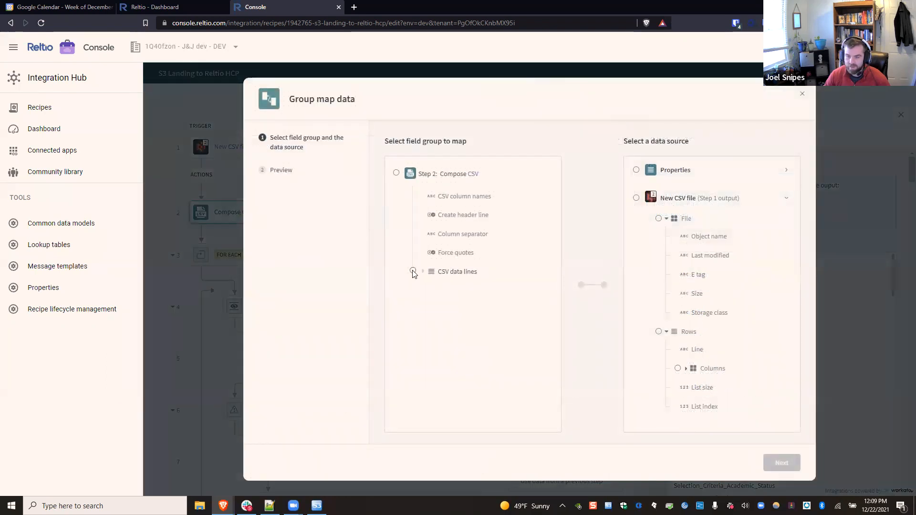
left_click(413, 271)
left_click(424, 272)
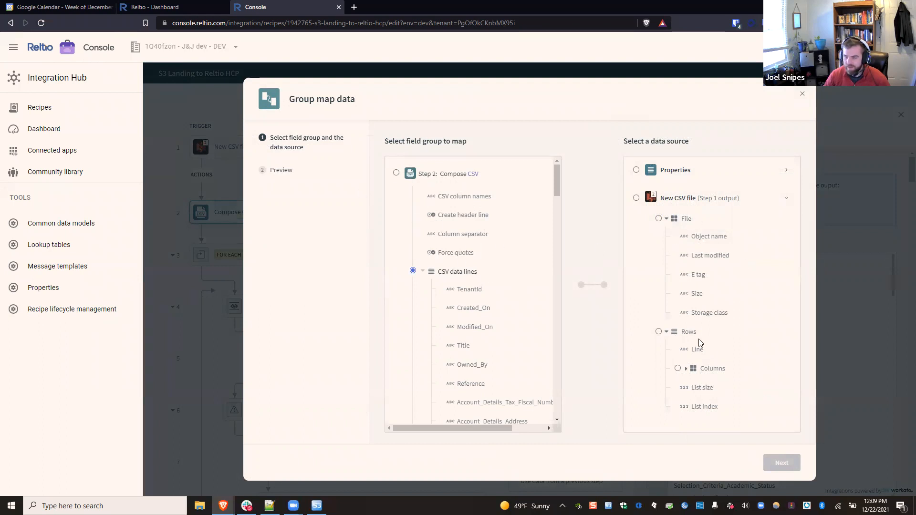
left_click(684, 370)
left_click(677, 369)
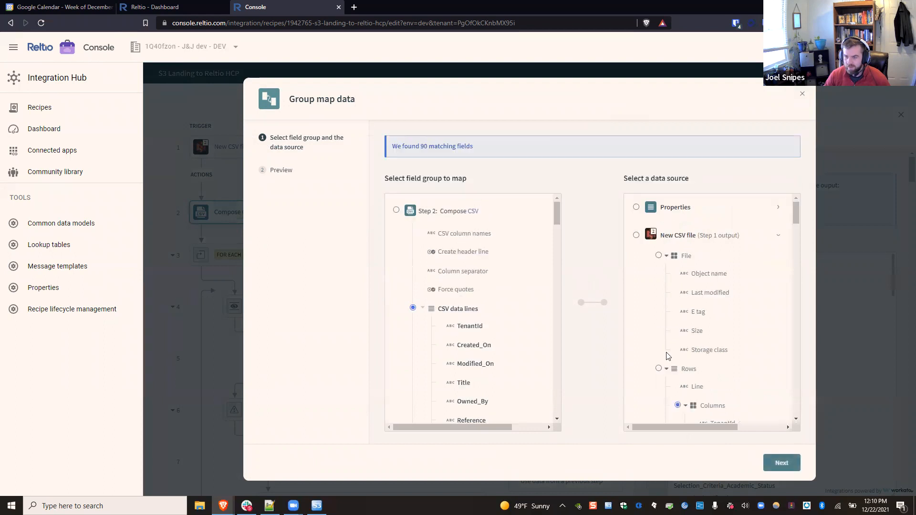
left_click(773, 463)
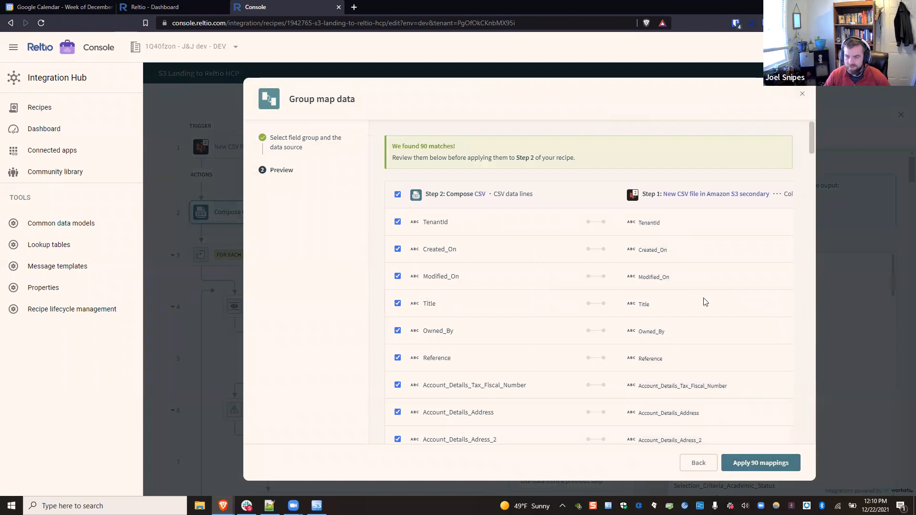
scroll(764, 344, "down", 8)
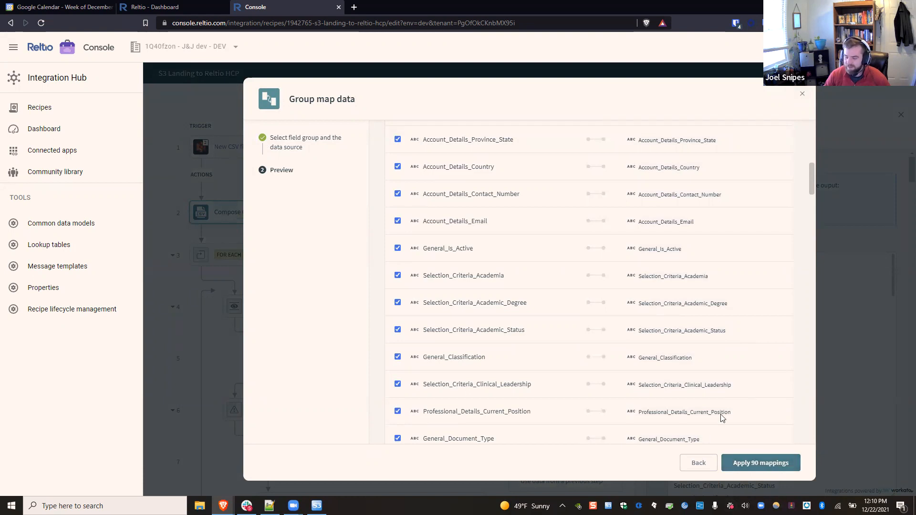
left_click(697, 468)
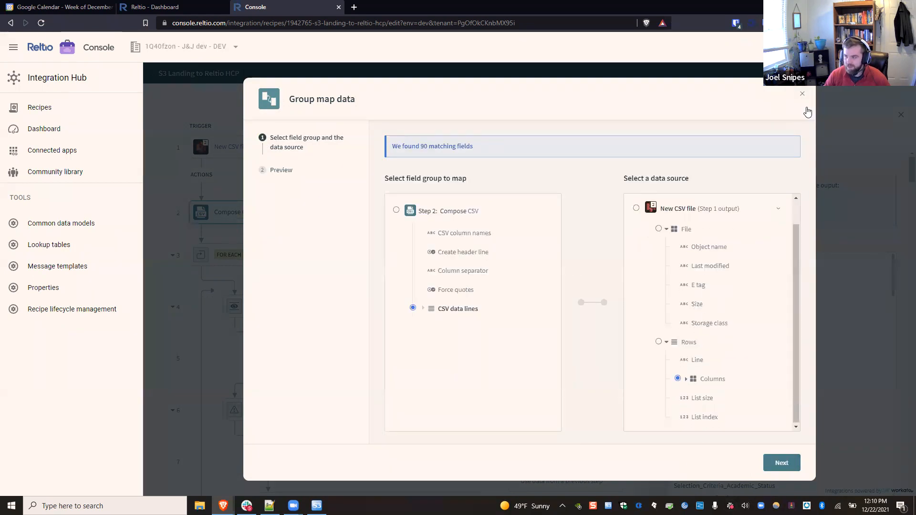
left_click(802, 94)
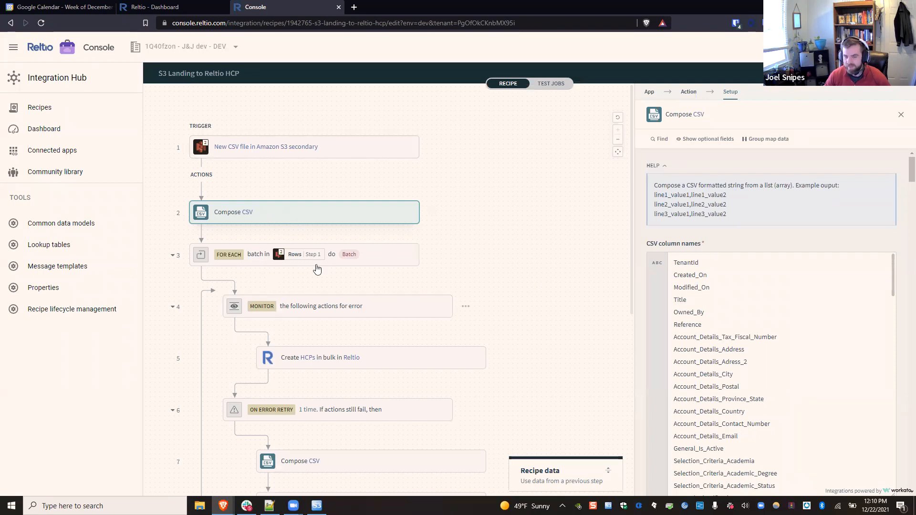
Show the step types that can be added between Compose CSV and the For Each loop, and dismiss them
scroll(335, 281, "down", 1)
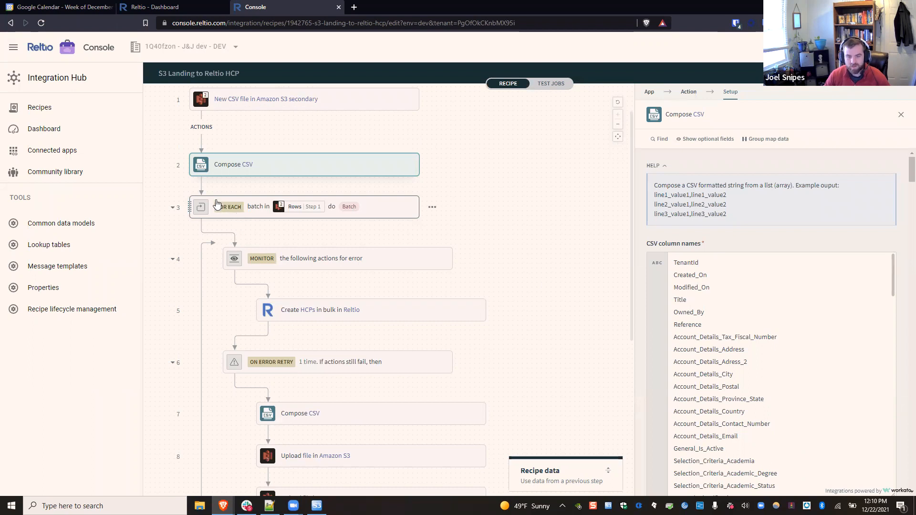
left_click(309, 187)
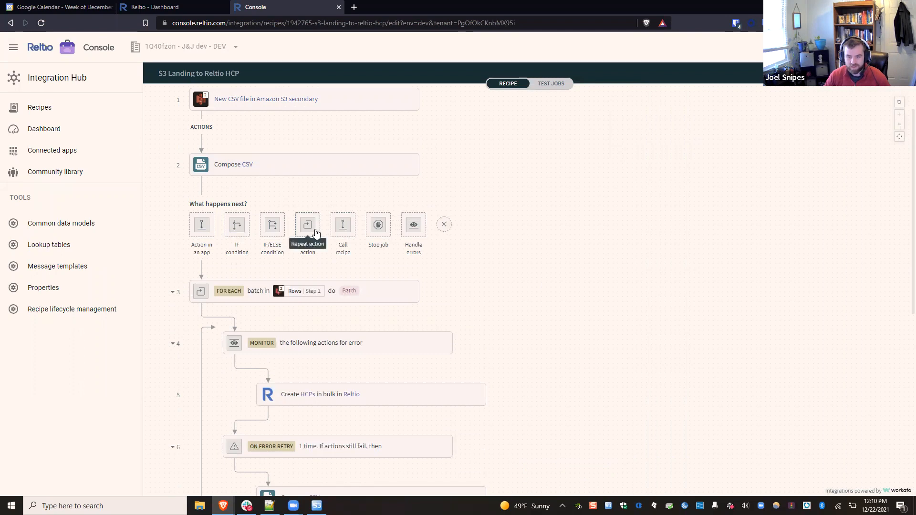
left_click(445, 226)
Examine the For Each loop's input list, repeat mode and batch size, along with the New CSV file output that supplies its rows
left_click(381, 211)
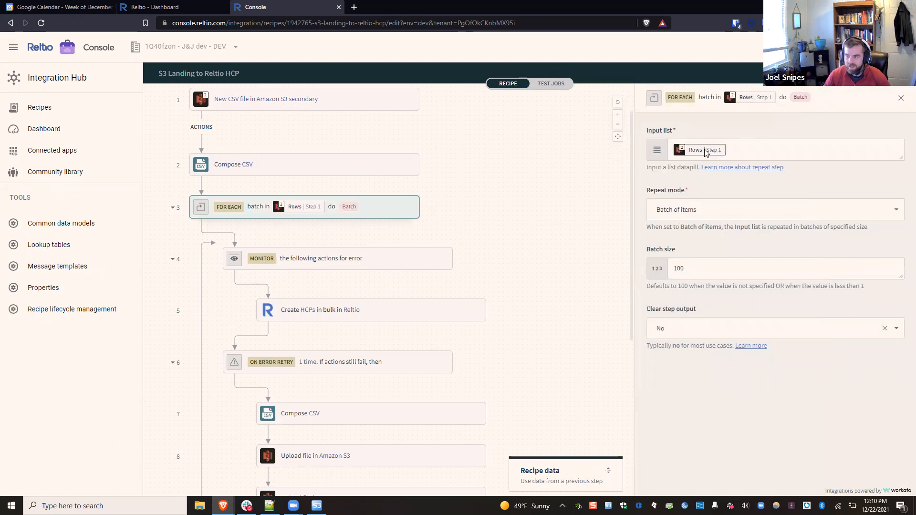
mouse_move(720, 152)
left_click(790, 152)
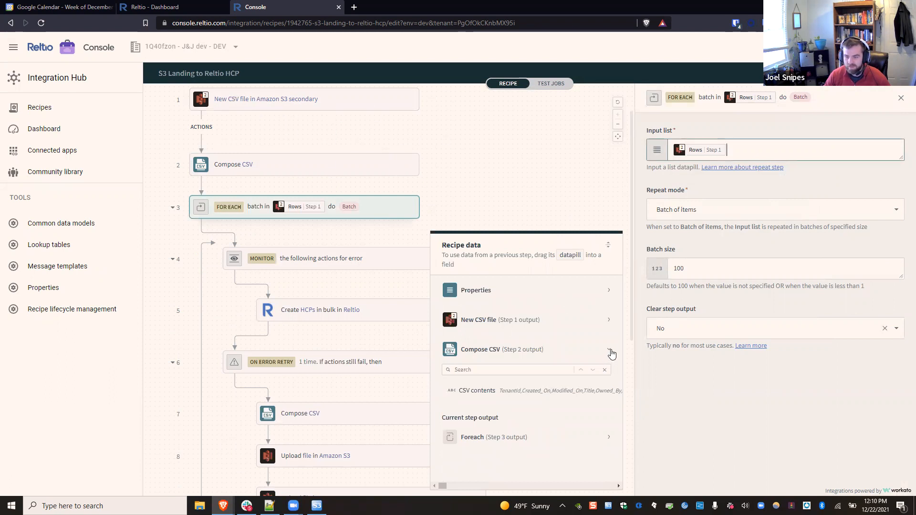
left_click(610, 319)
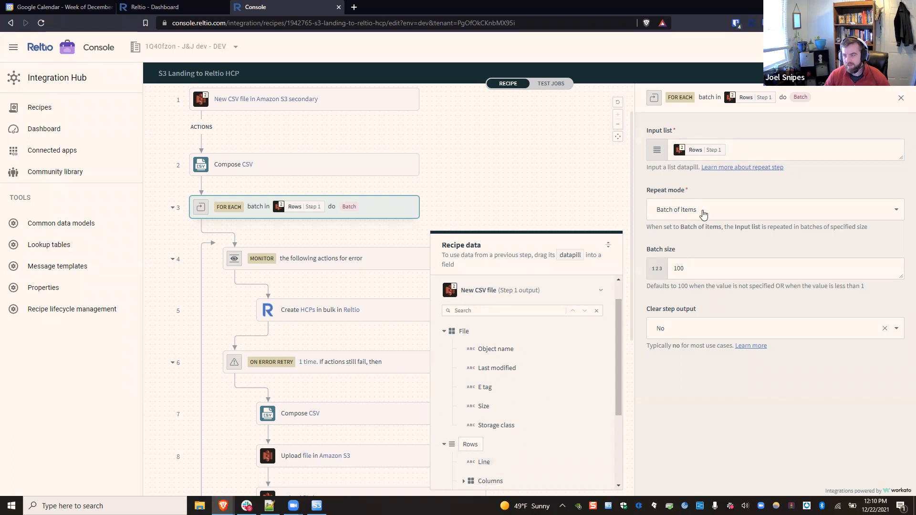
double_click(679, 269)
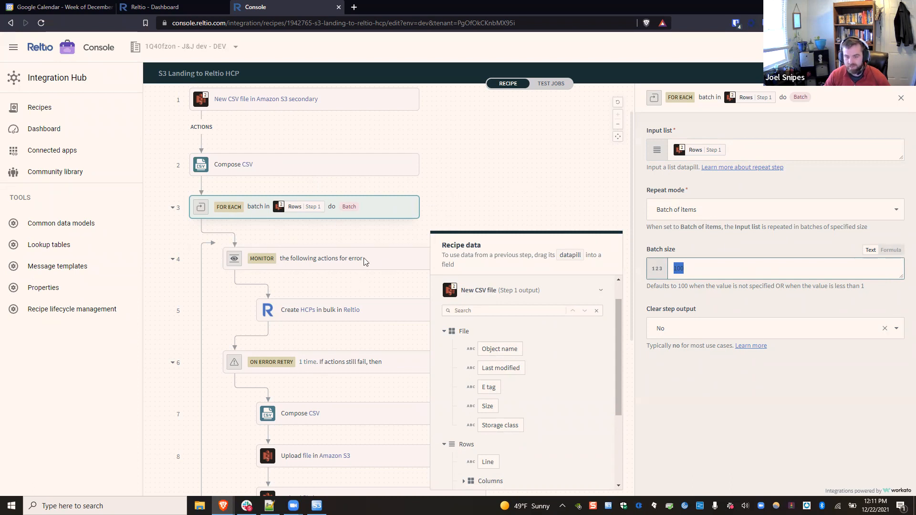
left_click(572, 202)
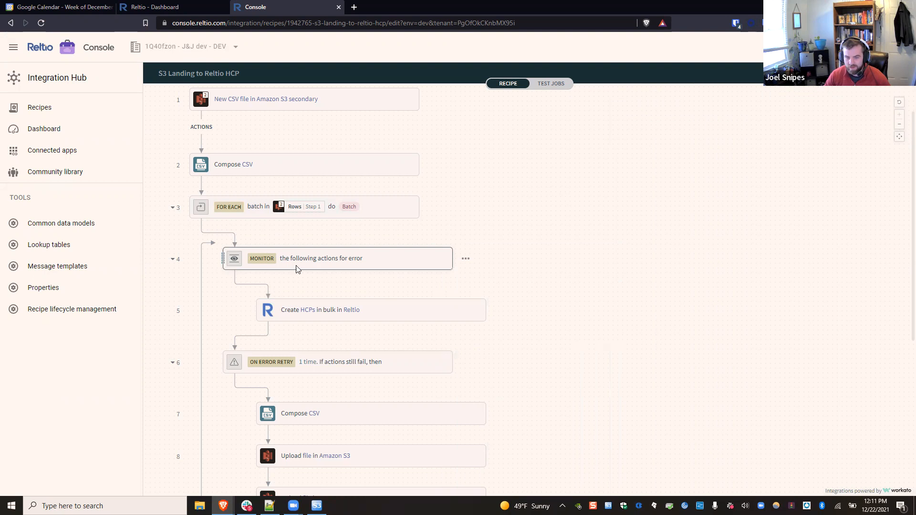
Insert a Reltio Create records in bulk action ahead of the existing bulk HCP action, and delete the added action again
scroll(291, 271, "down", 1)
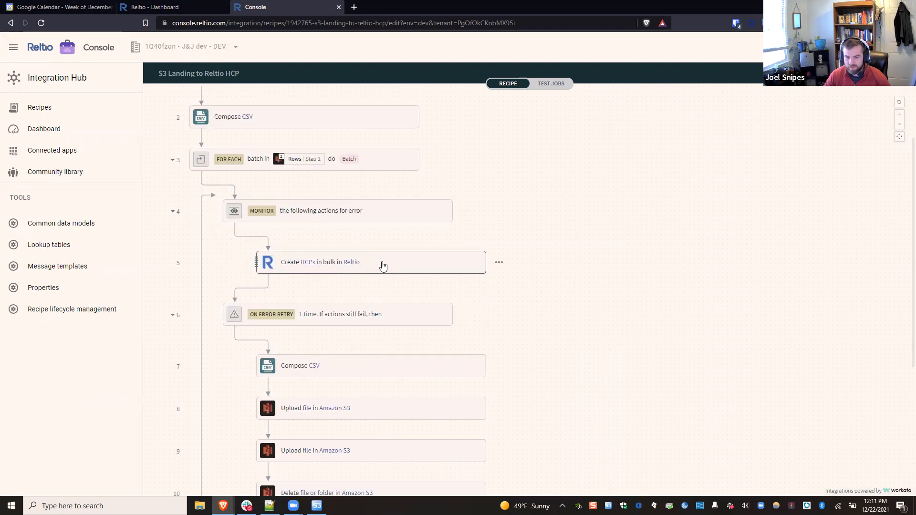
left_click(383, 264)
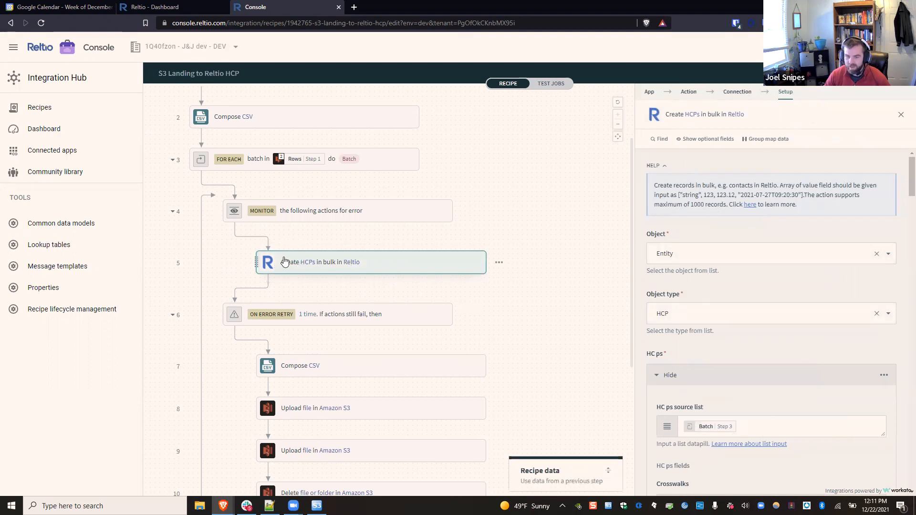
left_click(380, 246)
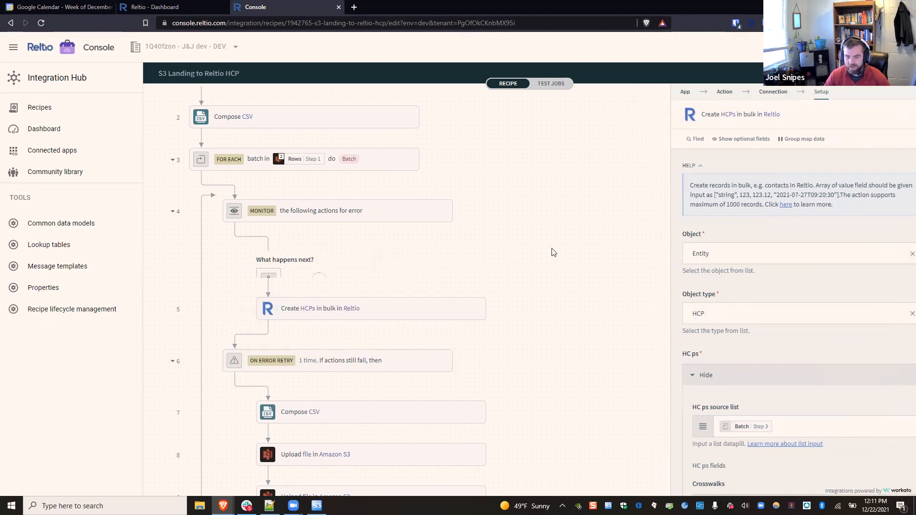
left_click(274, 286)
left_click(775, 205)
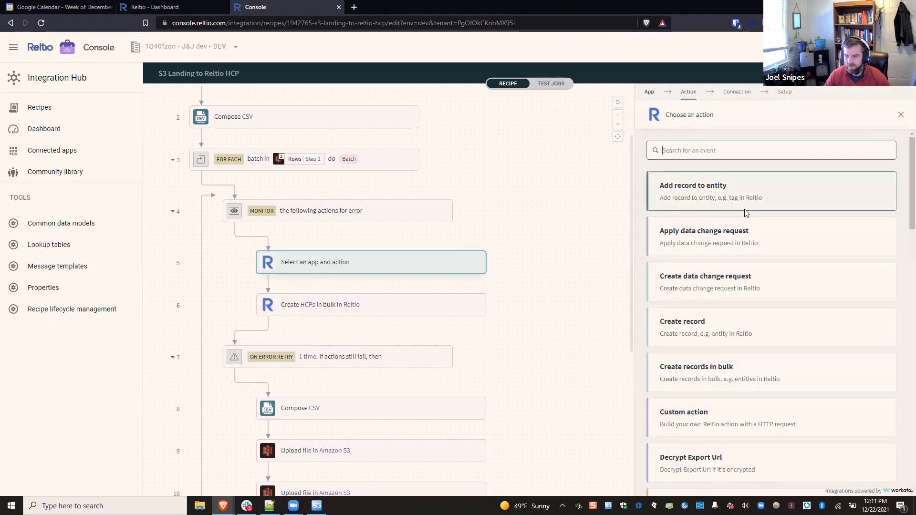
left_click(794, 370)
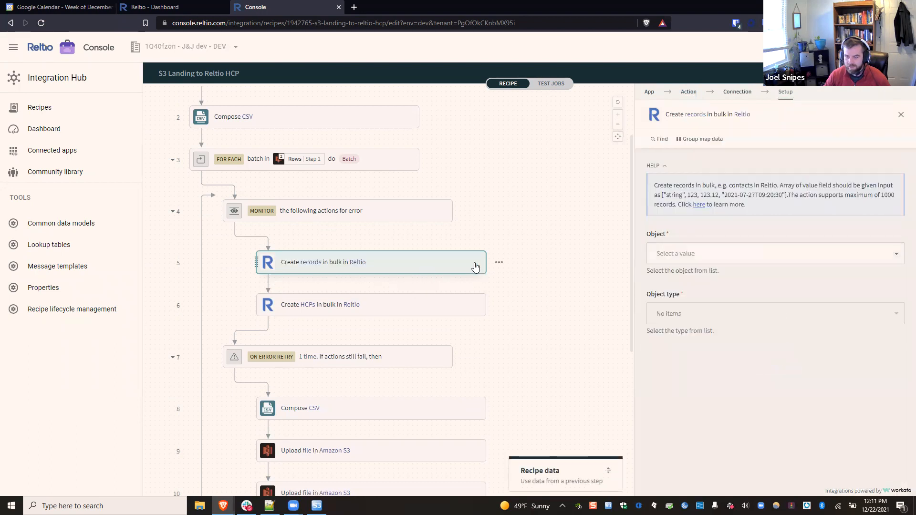
left_click(499, 263)
left_click(410, 381)
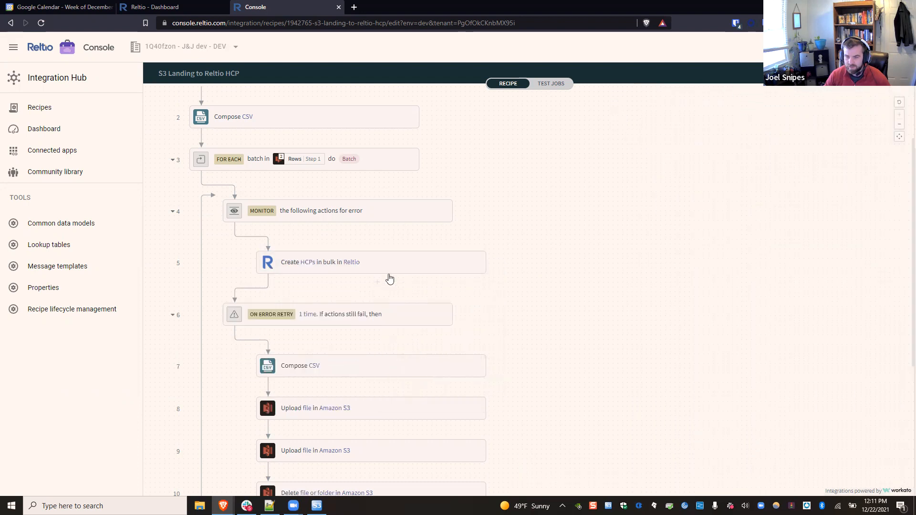
Open the Create HCPs in bulk action's setup and choose Entity as its object, checking the source list
left_click(409, 261)
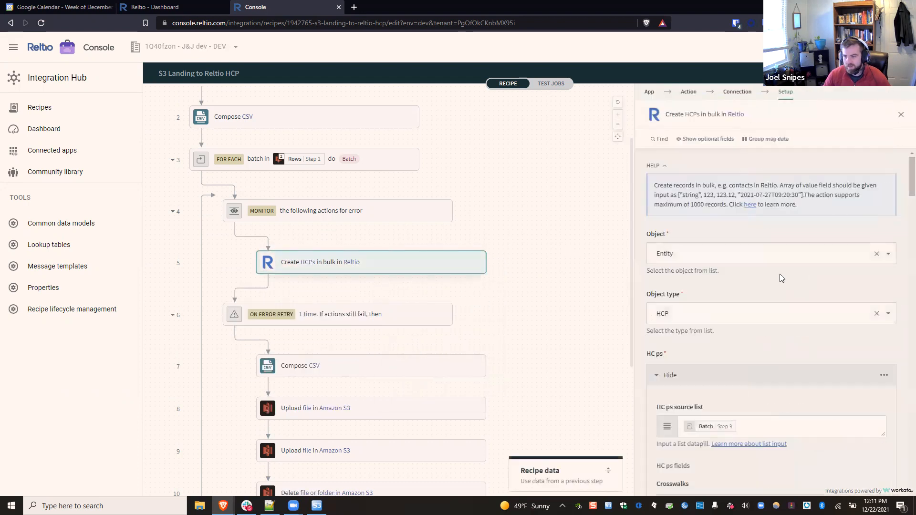
left_click(695, 254)
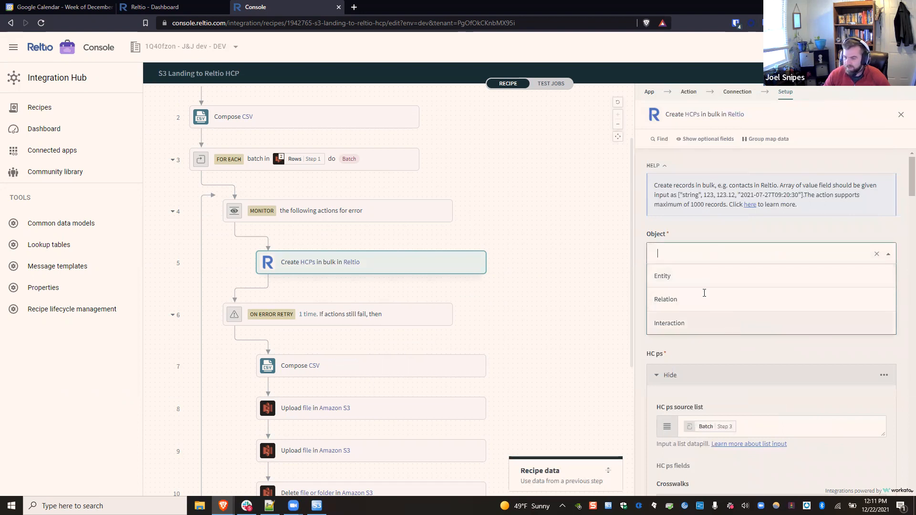
left_click(702, 276)
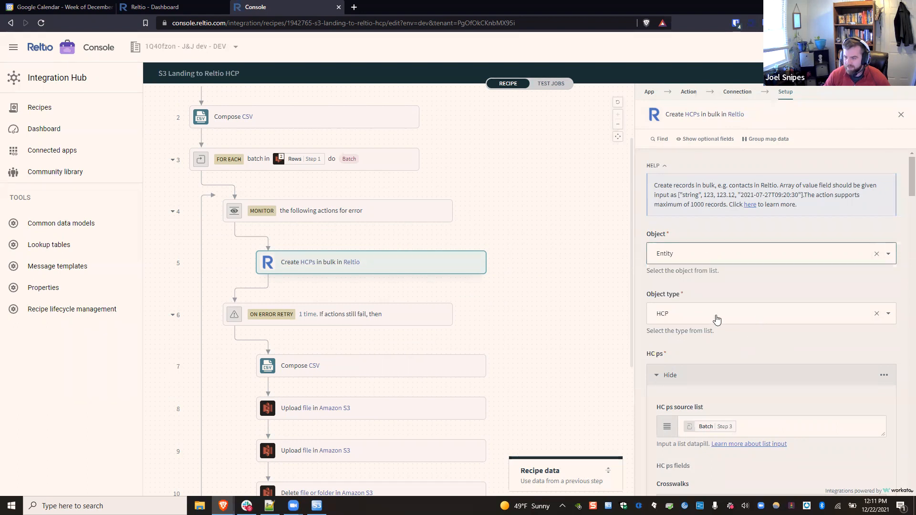
scroll(715, 334, "down", 2)
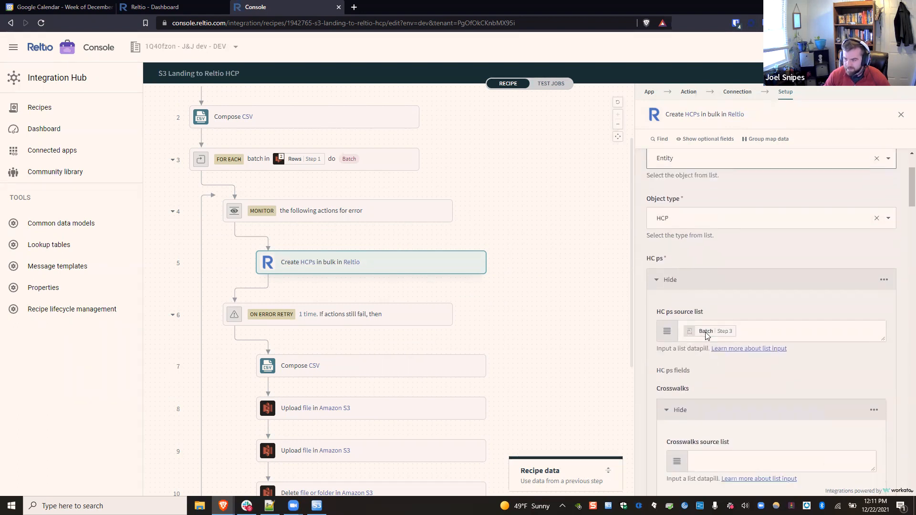
mouse_move(708, 336)
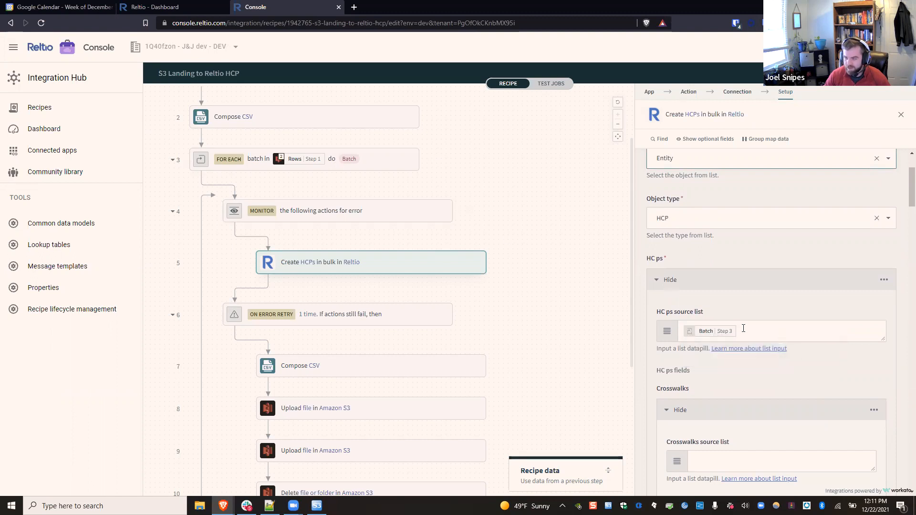
Map the Foreach step's Batch list into the HCPs source list of the Create HCPs in bulk action
left_click(567, 471)
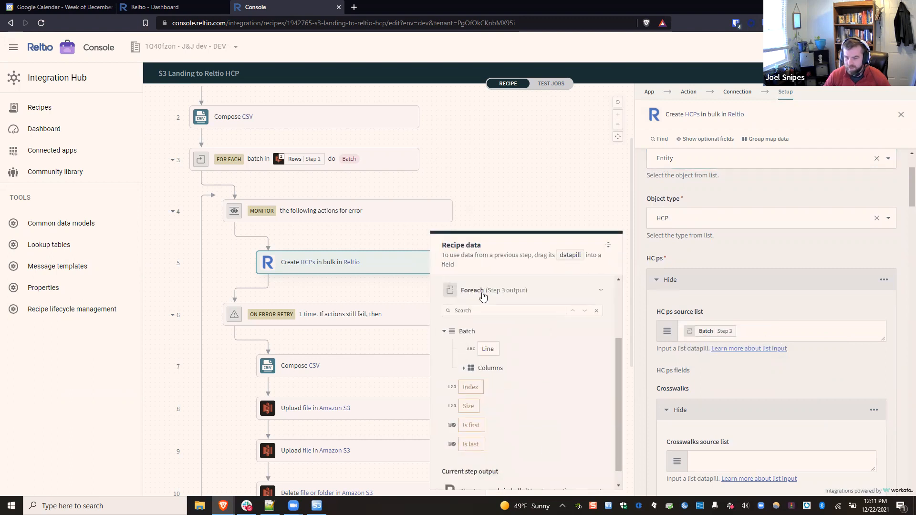
left_click(445, 331)
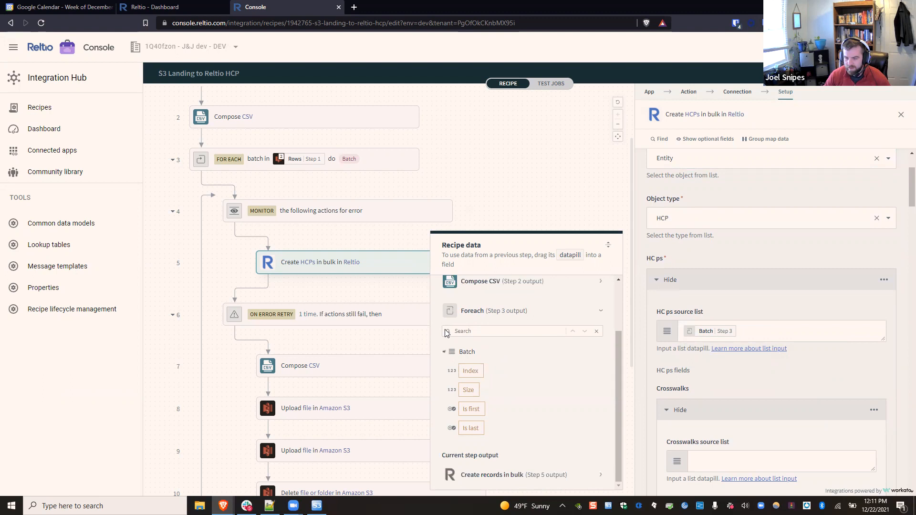
left_click_drag(468, 353, 779, 340)
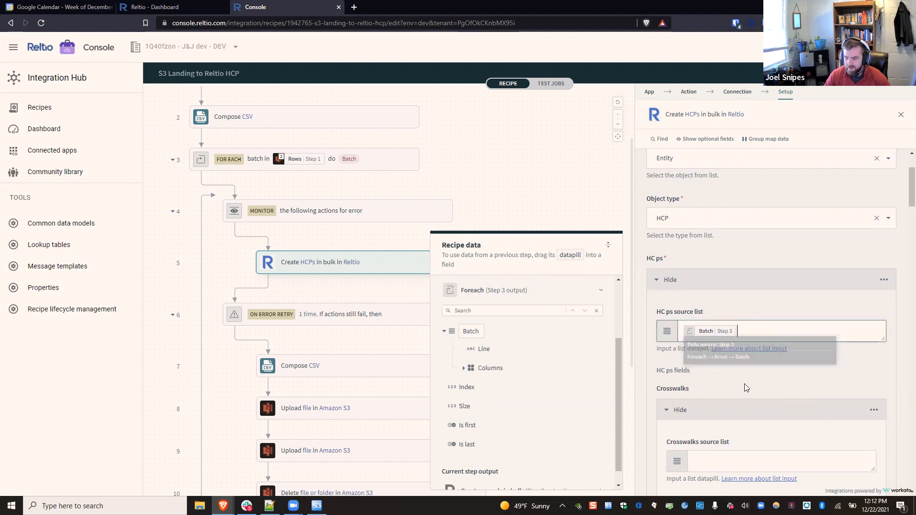
scroll(748, 372, "down", 3)
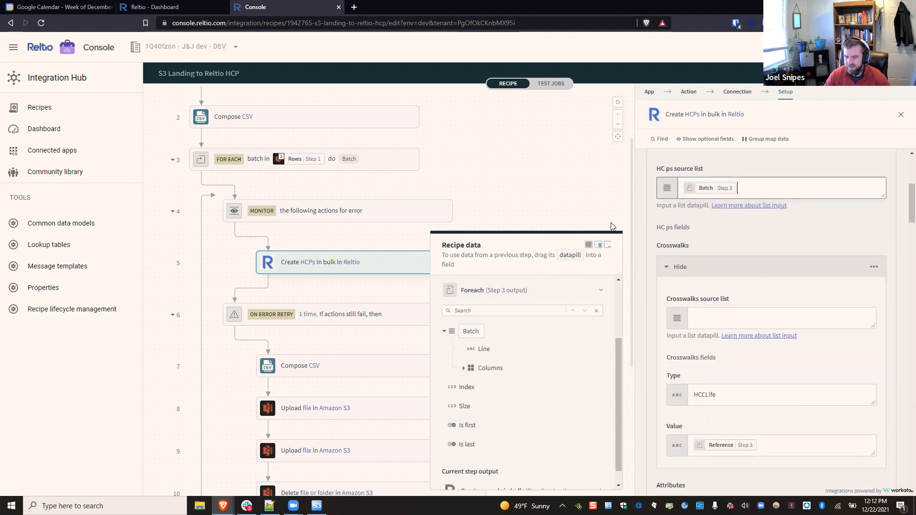
left_click(571, 192)
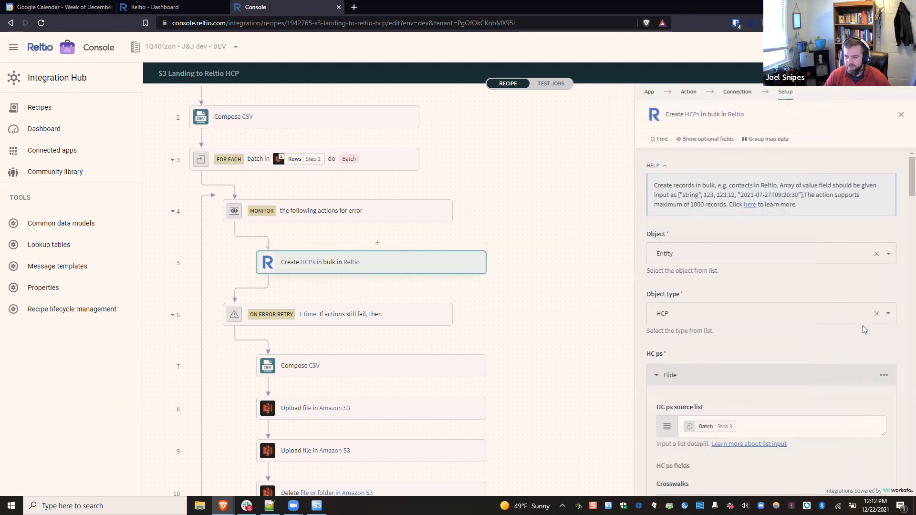
Examine the bulk HCP action's crosswalk type and value, along with its name, address and phone attribute mappings
scroll(792, 362, "down", 2)
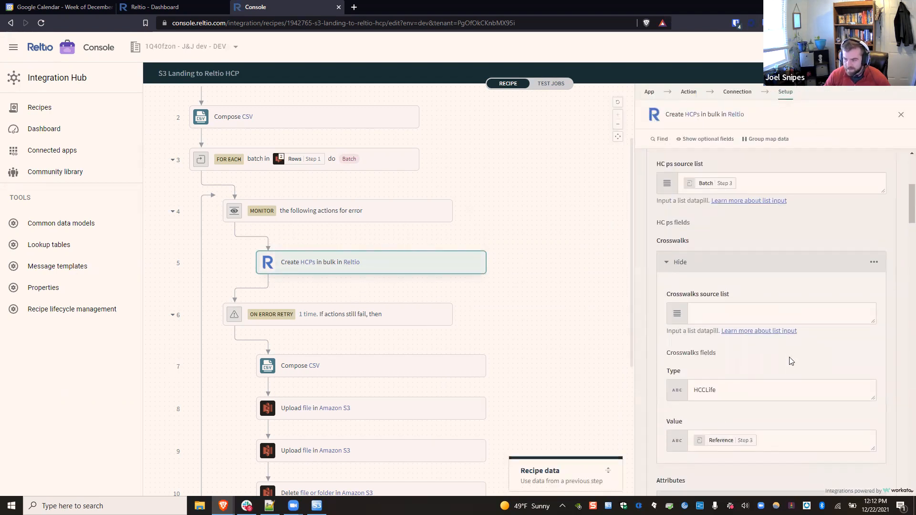
left_click(716, 301)
double_click(699, 296)
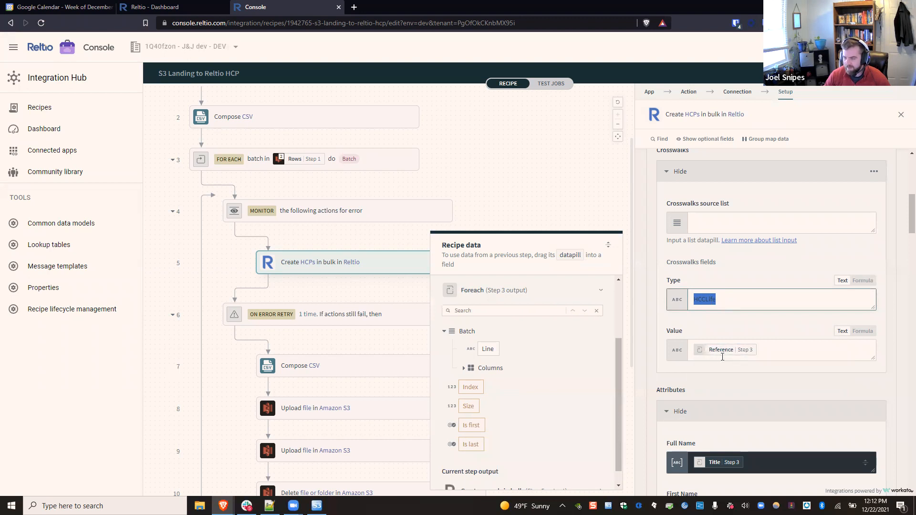
scroll(723, 357, "down", 3)
scroll(771, 320, "down", 1)
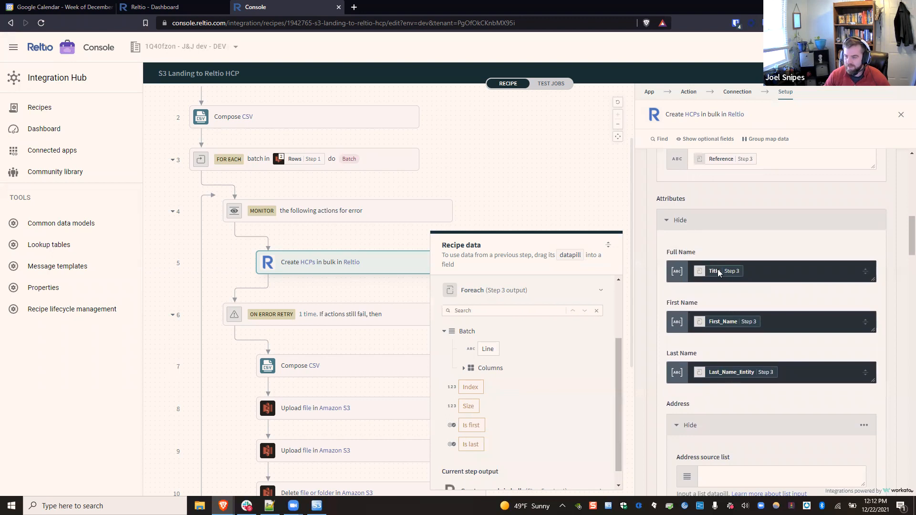
mouse_move(716, 271)
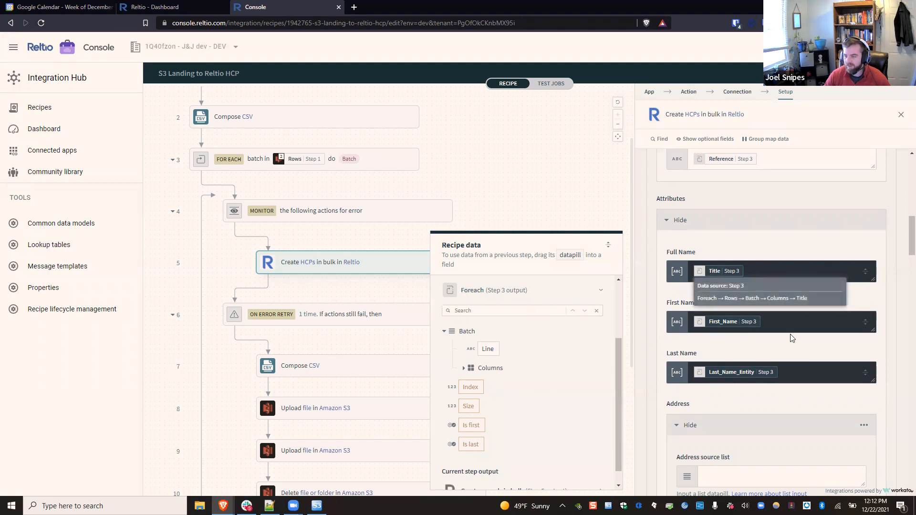
mouse_move(748, 328)
scroll(839, 360, "down", 3)
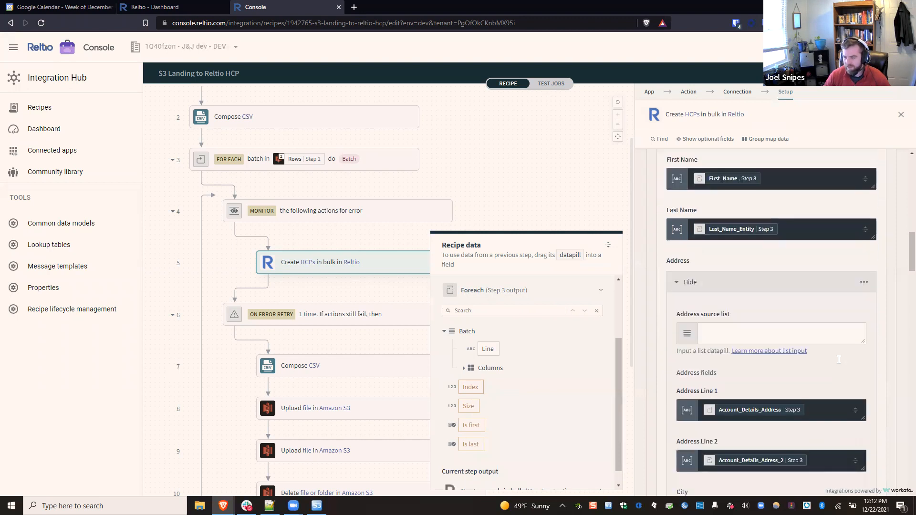
scroll(759, 301, "down", 3)
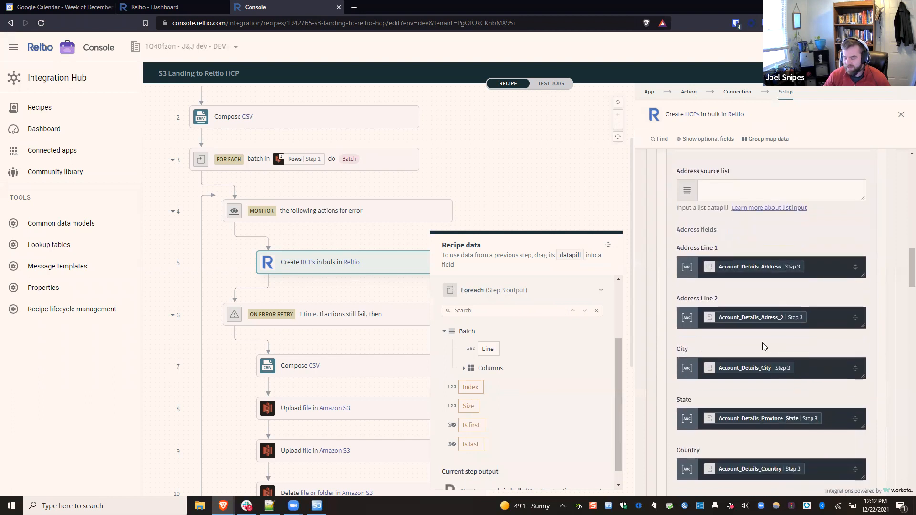
scroll(766, 347, "down", 3)
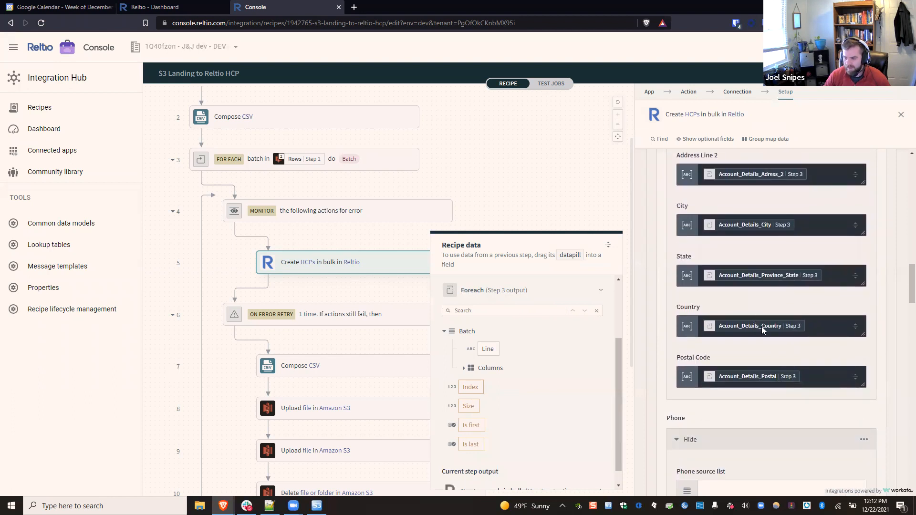
scroll(755, 377, "down", 3)
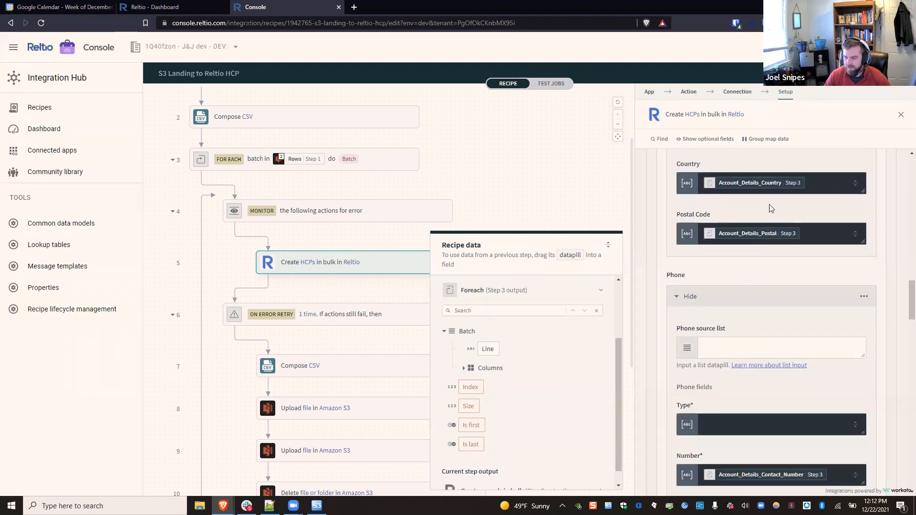
scroll(772, 209, "down", 3)
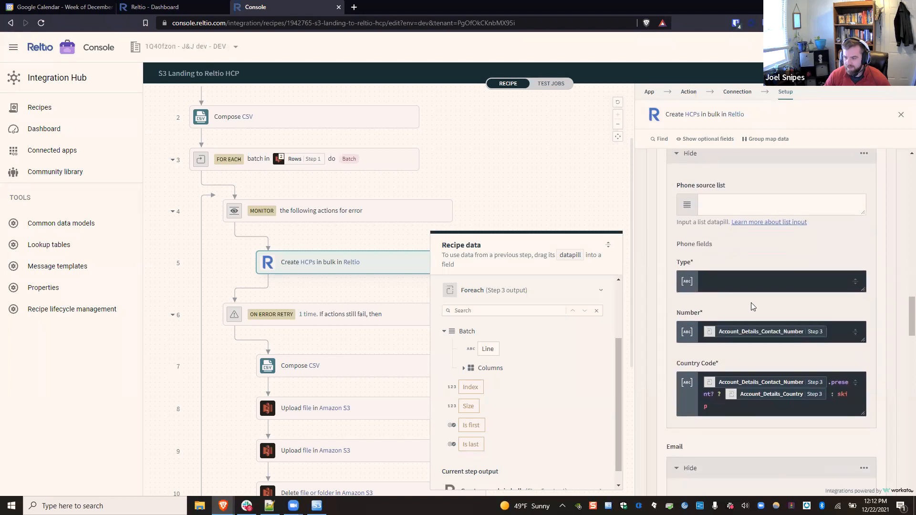
Set the phone Type field's formula to "Home" in the Create HCPs in bulk action
left_click(752, 281)
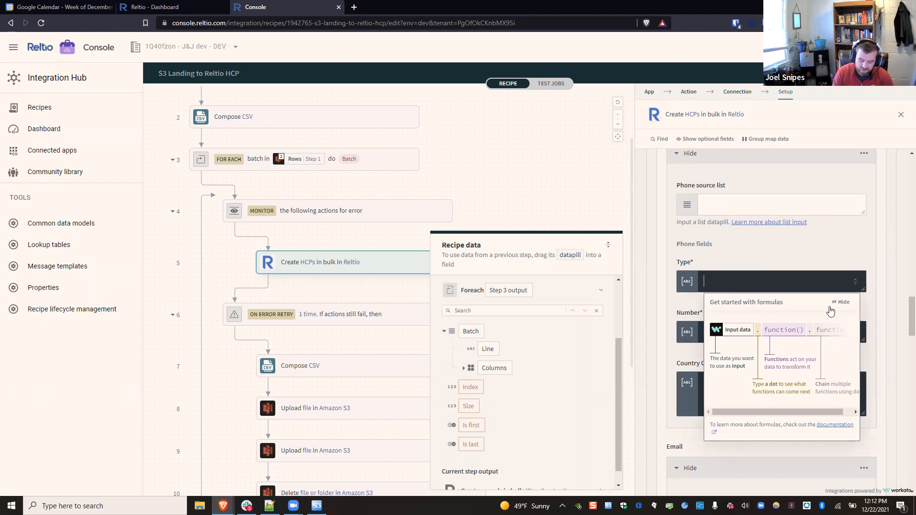
type("=")
type("\"Home")
left_click(752, 274)
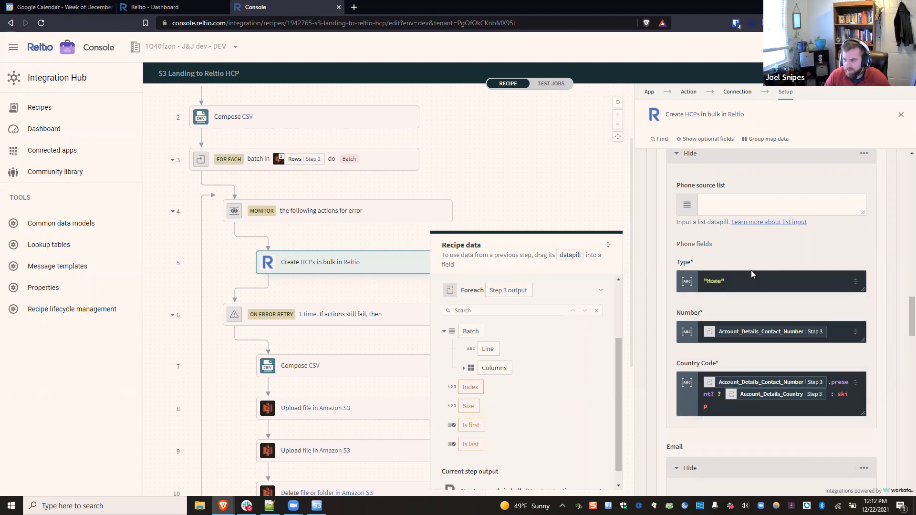
double_click(713, 284)
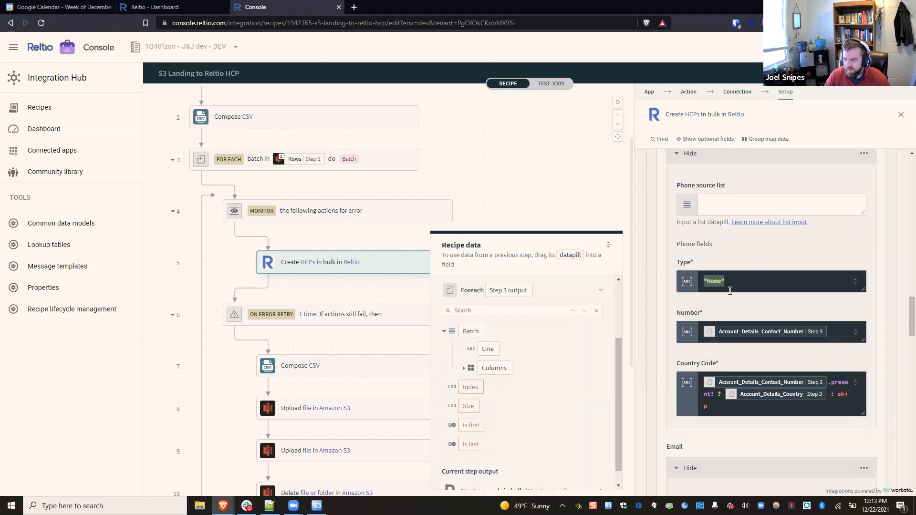
Examine the phone country code formula, the email and institution mappings, and the batch size of the bulk HCP action
scroll(812, 363, "down", 1)
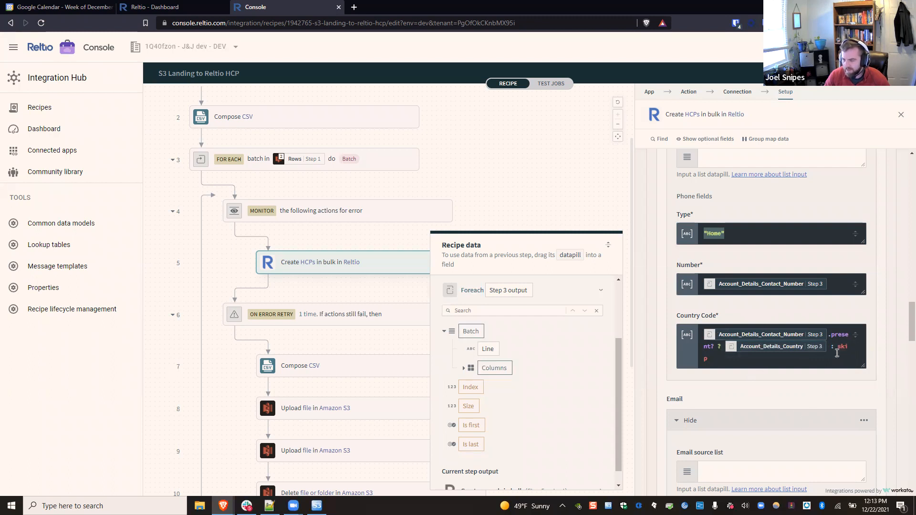
scroll(833, 371, "down", 1)
scroll(833, 371, "down", 3)
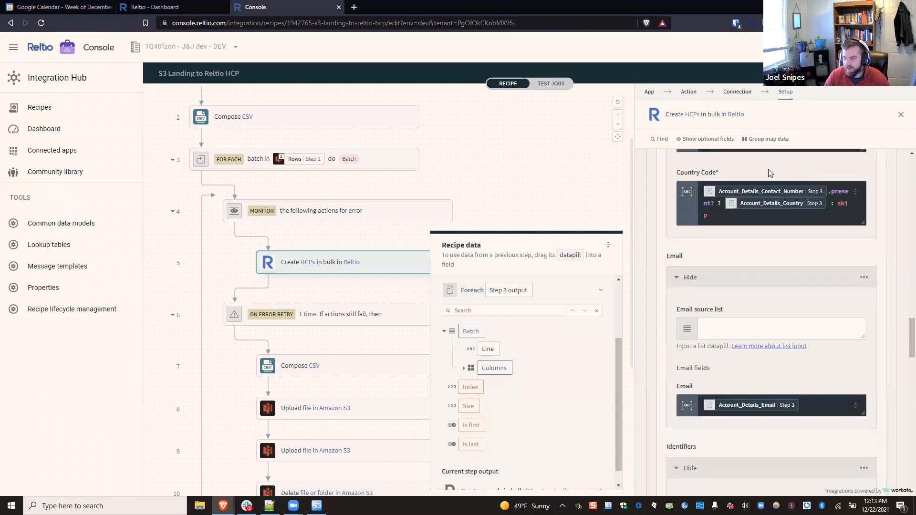
scroll(757, 207, "up", 1)
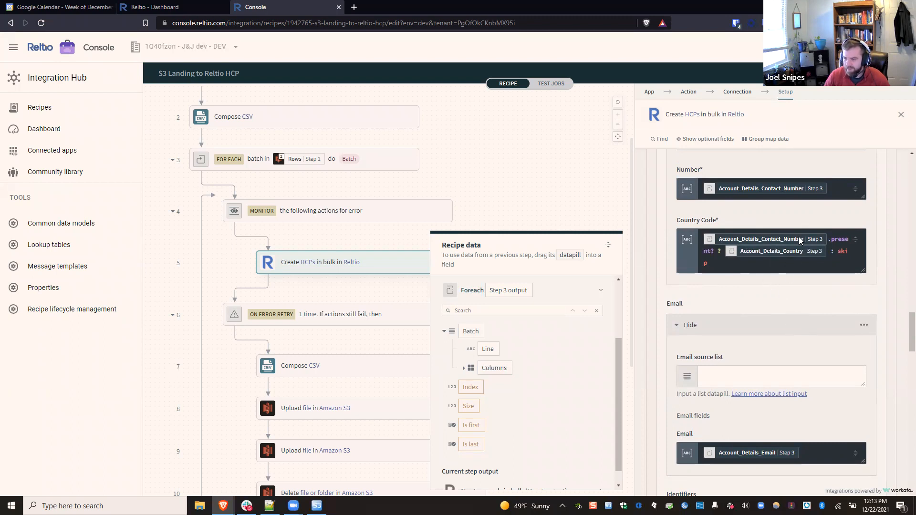
scroll(773, 321, "down", 3)
scroll(735, 286, "down", 15)
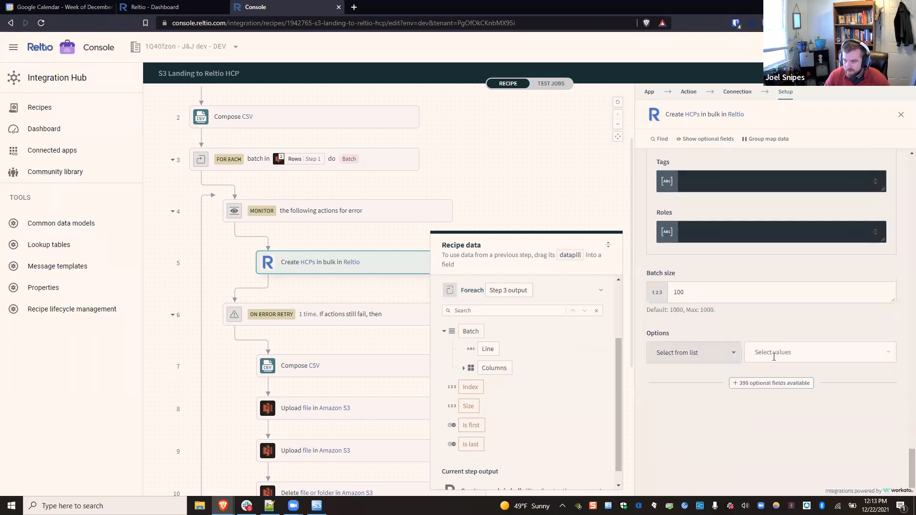
scroll(774, 357, "up", 4)
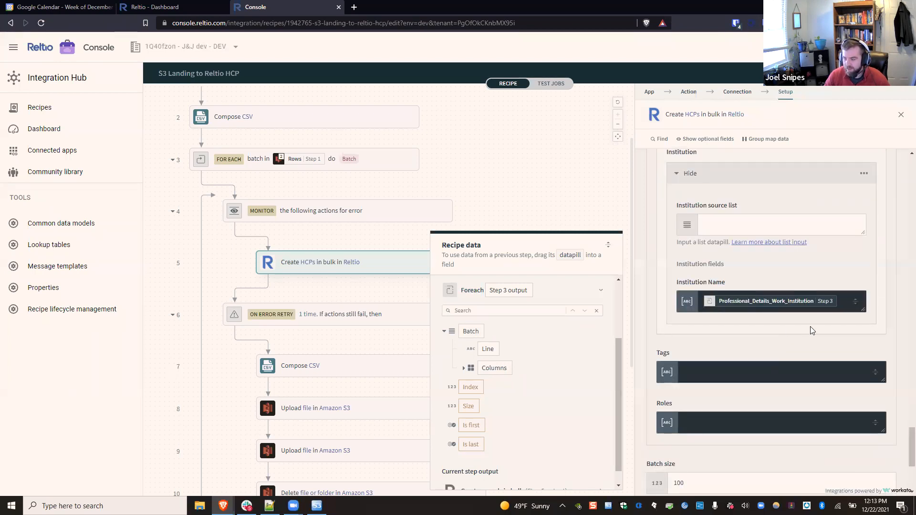
scroll(812, 330, "down", 3)
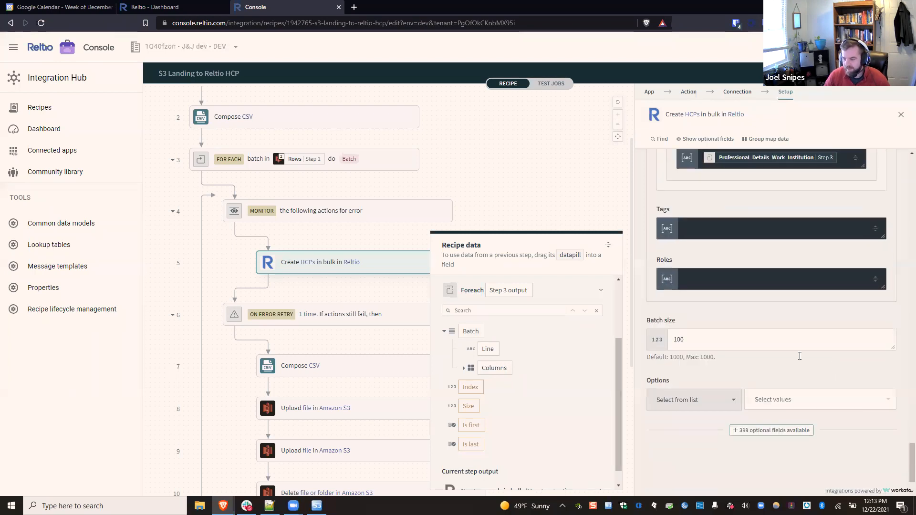
double_click(680, 340)
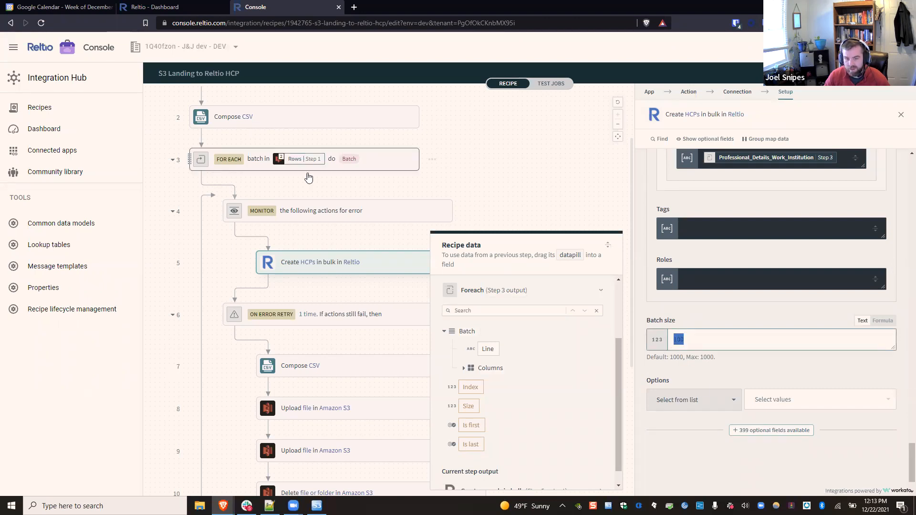
Close the bulk HCP action's setup and look at the step types available after it, including error handling, without adding one
mouse_move(300, 165)
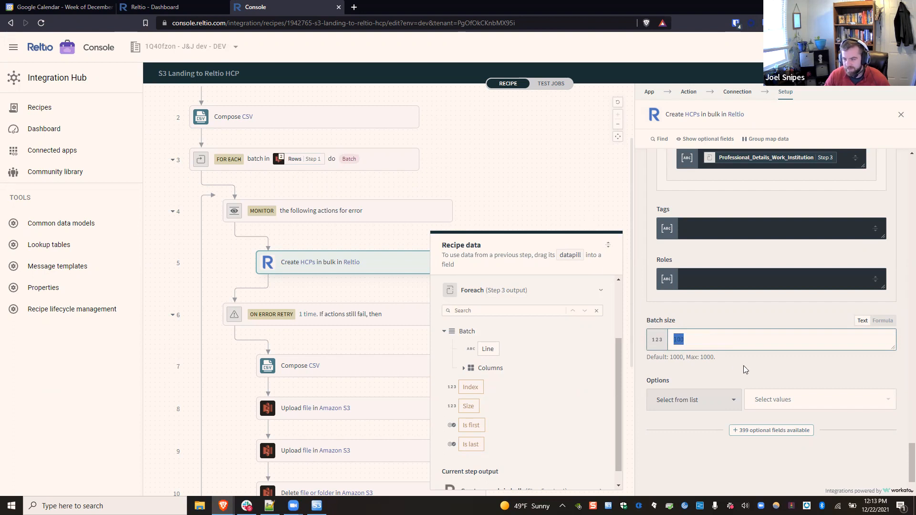
left_click(579, 211)
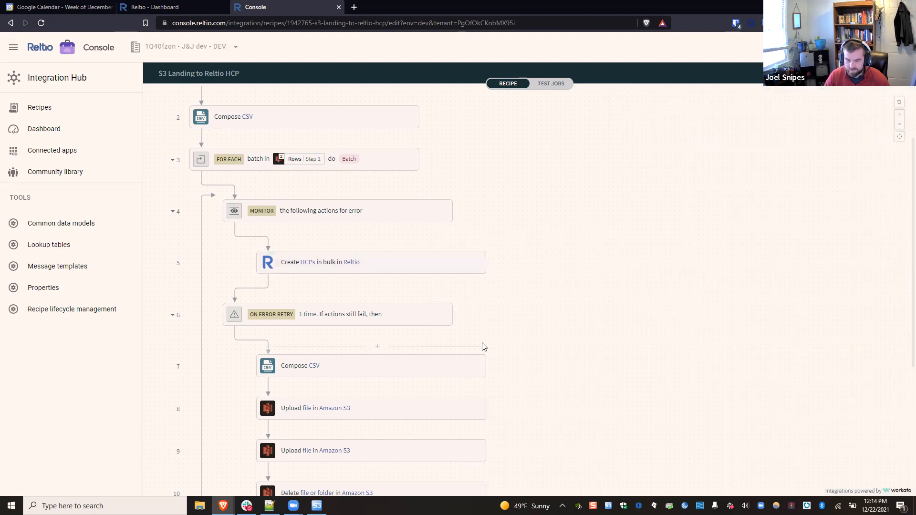
scroll(484, 347, "down", 1)
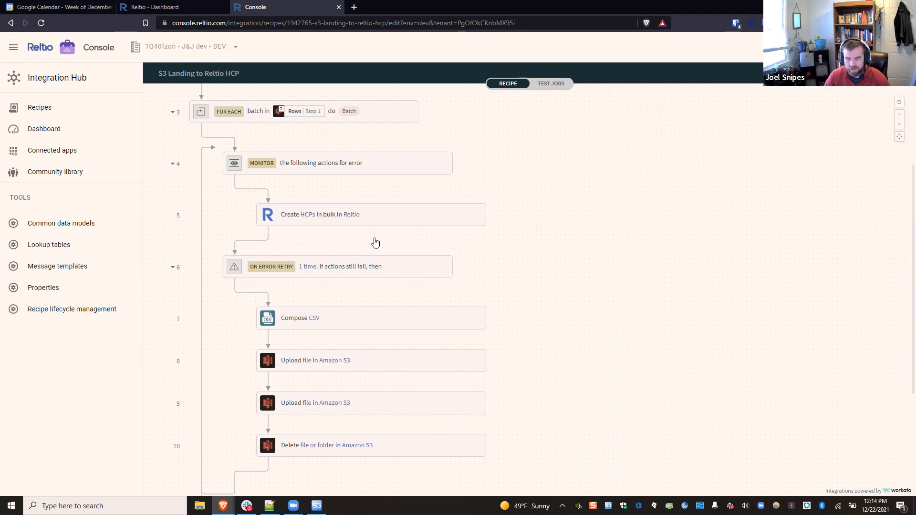
left_click(376, 240)
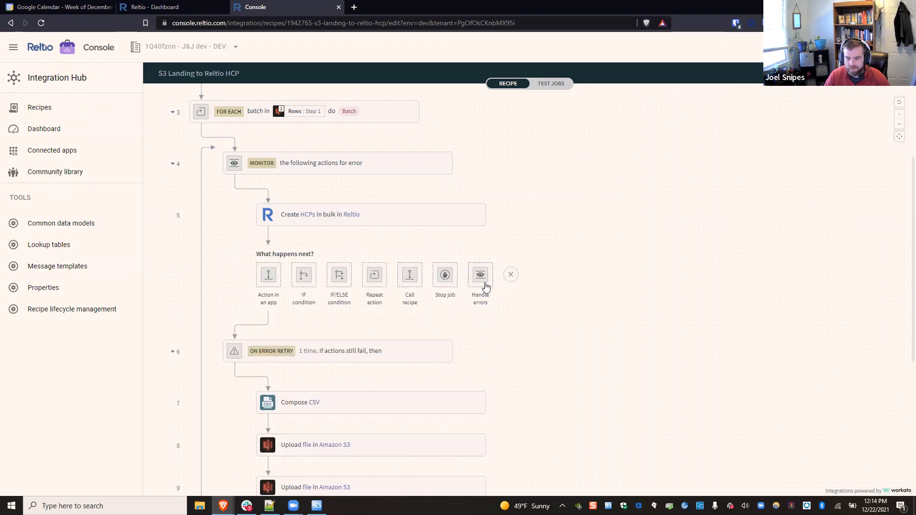
left_click(511, 277)
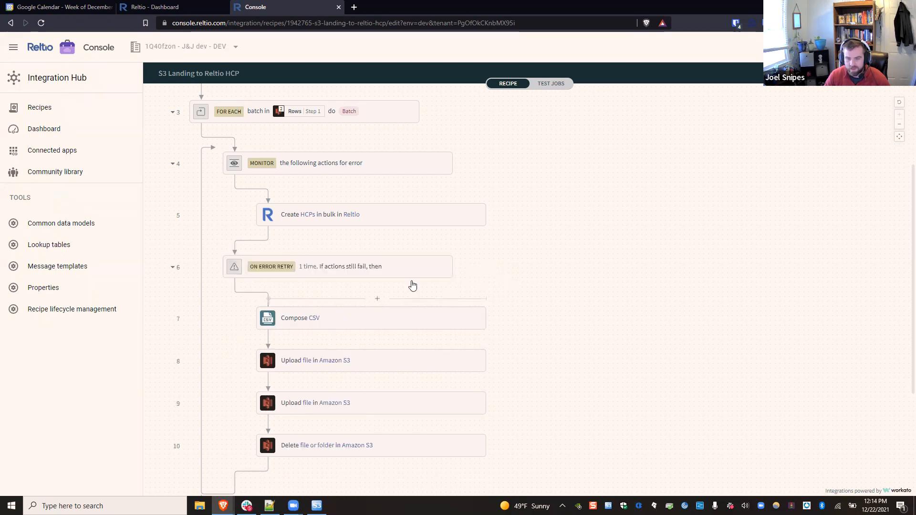
mouse_move(267, 303)
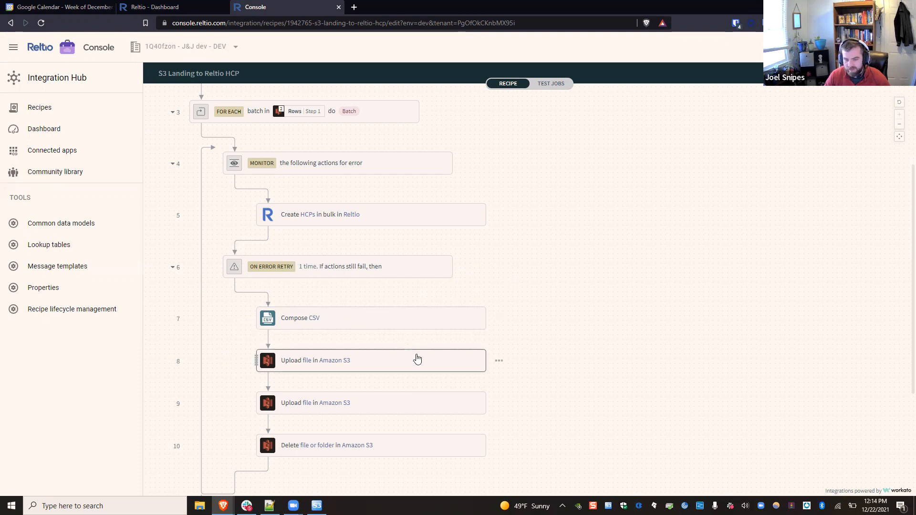
Examine the Object name formula of the first Amazon S3 upload in the error branch, including its folder substitution and suffix
left_click(417, 359)
scroll(839, 344, "down", 3)
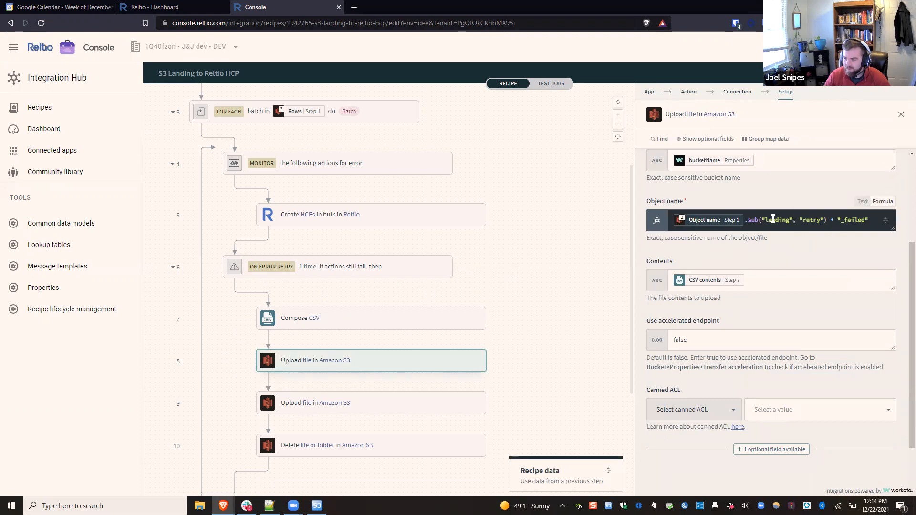
double_click(787, 220)
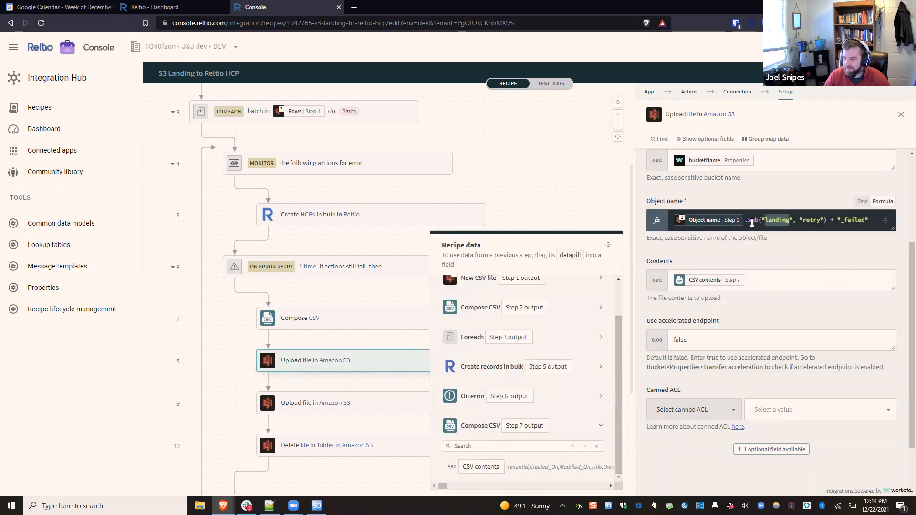
left_click_drag(745, 220, 762, 221)
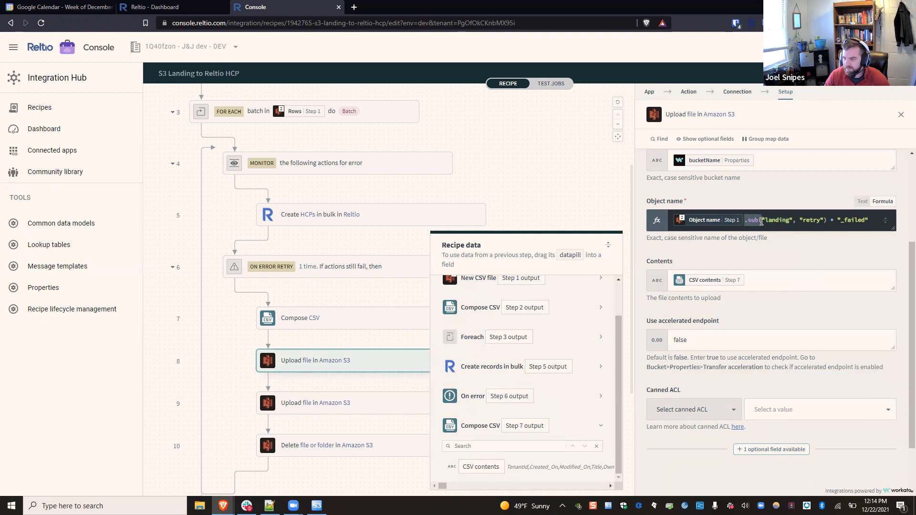
key("shift+End")
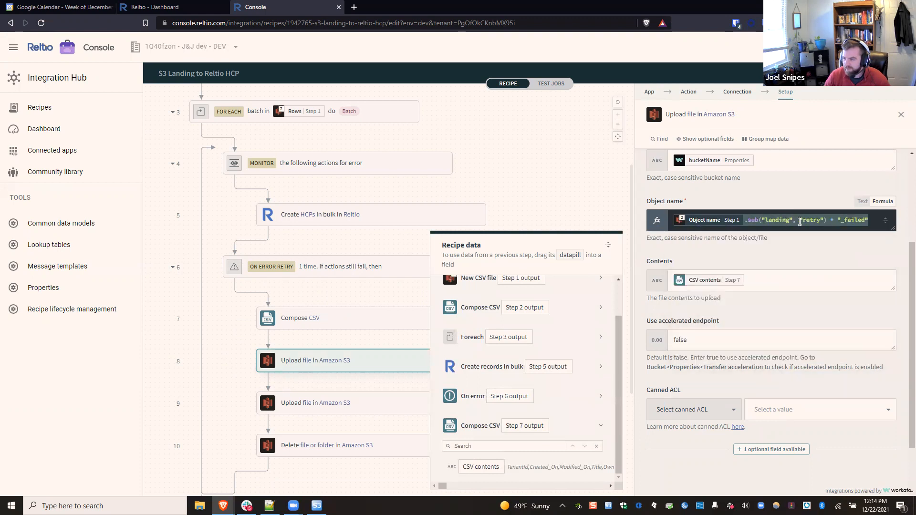
double_click(812, 220)
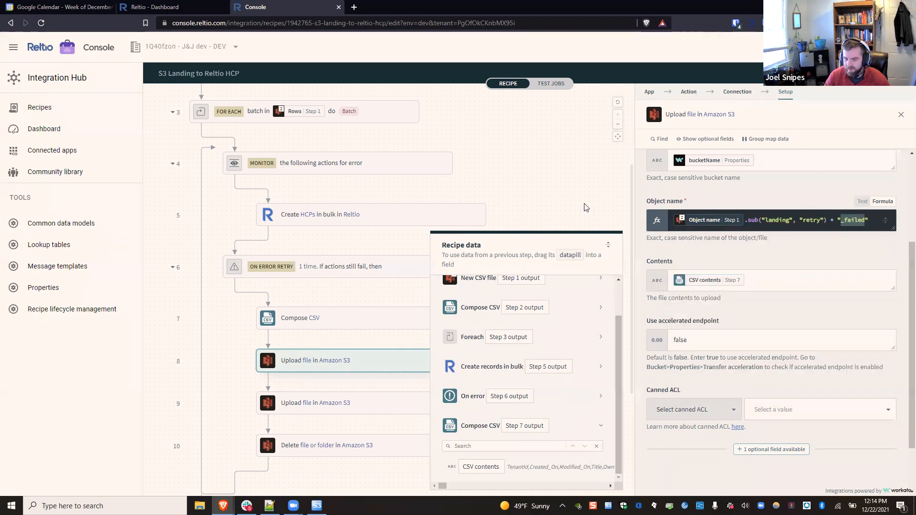
left_click(429, 338)
Examine the folder substitution in the Object name formula of the second Amazon S3 upload in the error branch
scroll(473, 348, "down", 2)
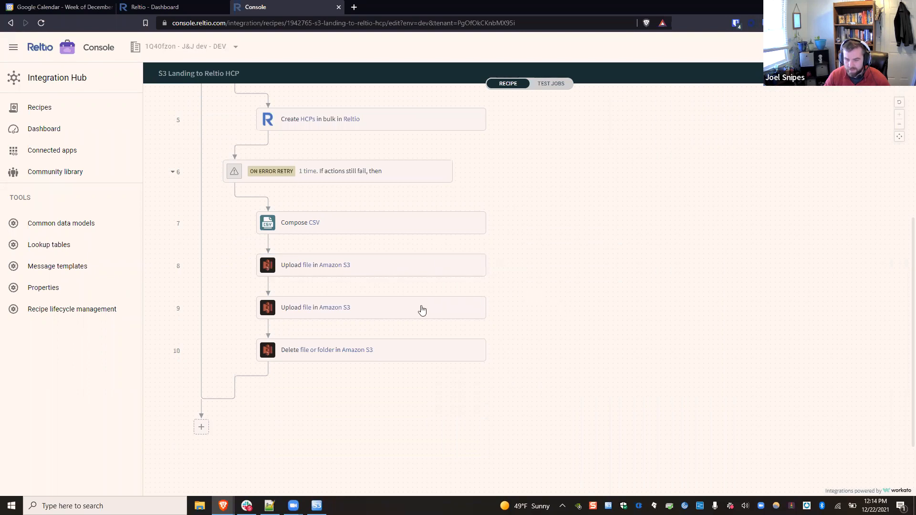
left_click(430, 309)
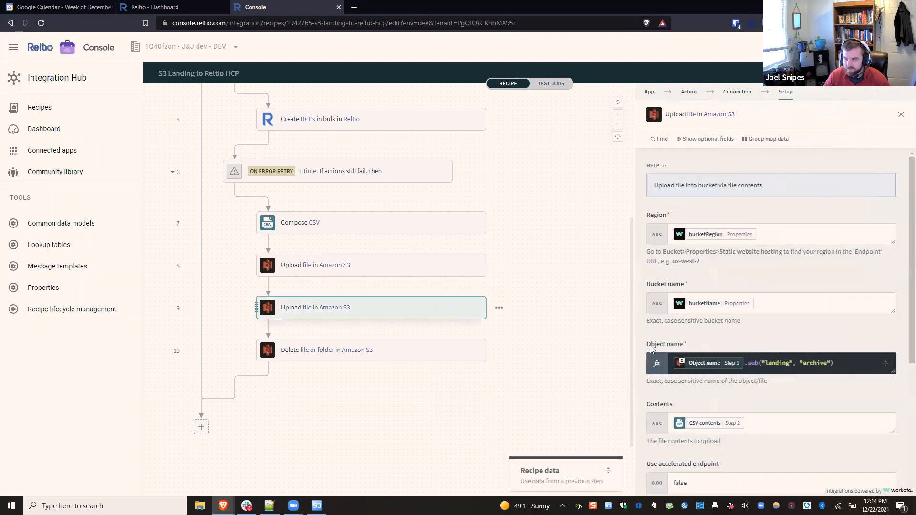
double_click(777, 363)
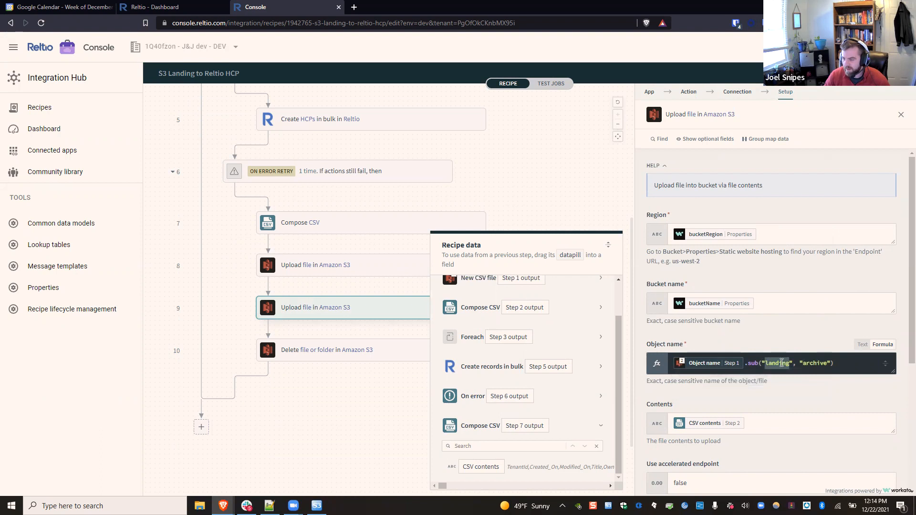
double_click(816, 363)
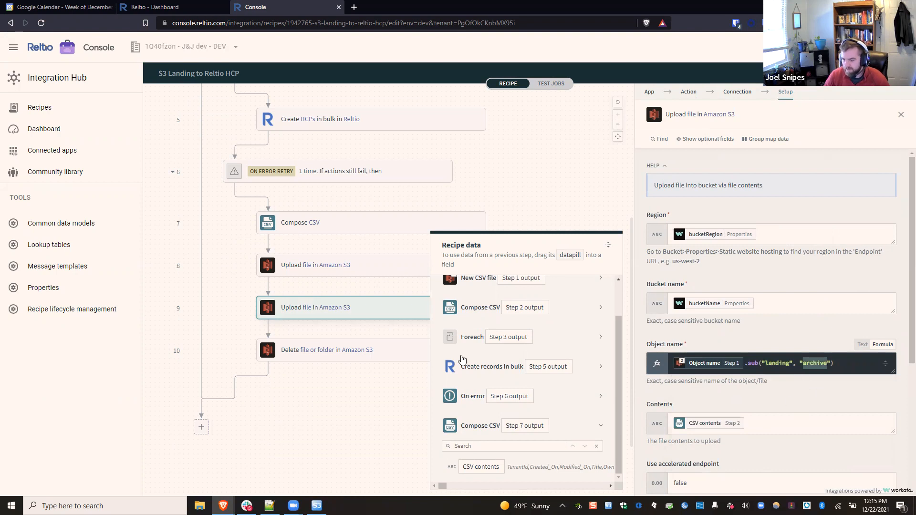
Examine the setup of the Delete file or folder in Amazon S3 step and review the recipe's flow from trigger to end
left_click(341, 351)
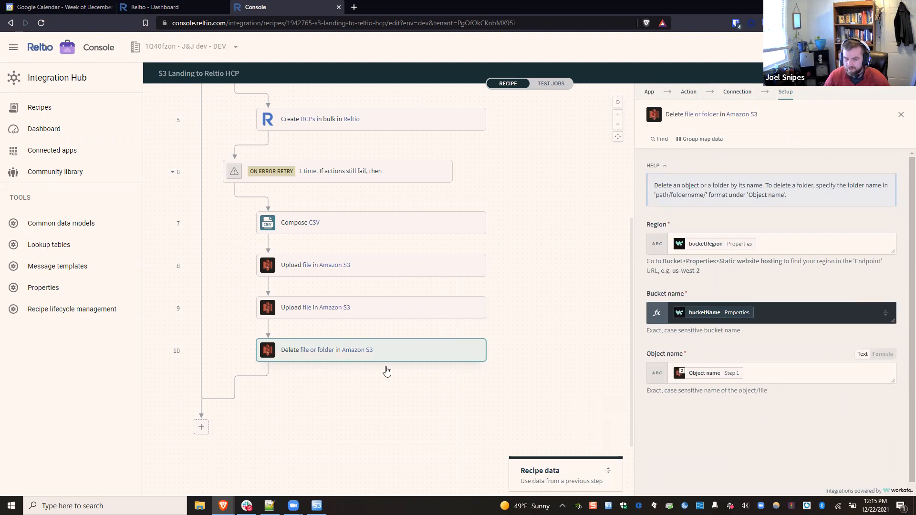
scroll(528, 349, "up", 4)
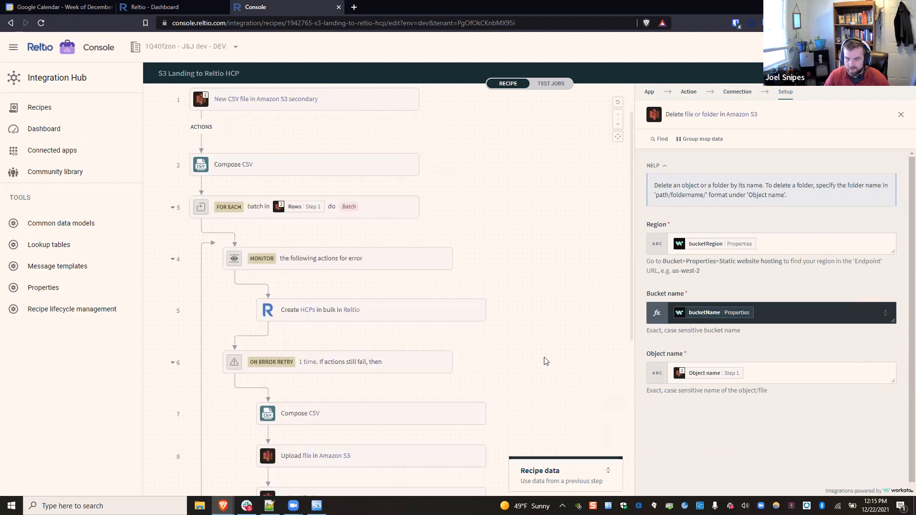
scroll(456, 280, "up", 1)
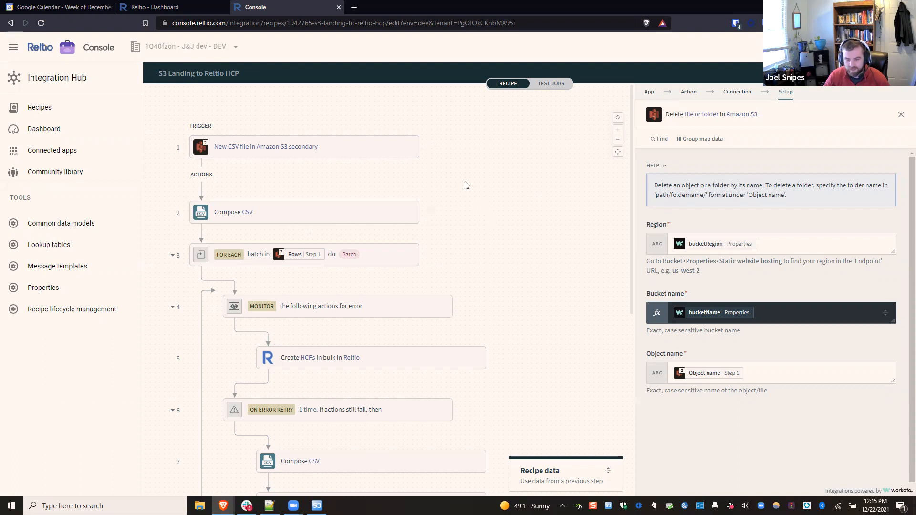
scroll(378, 380, "down", 2)
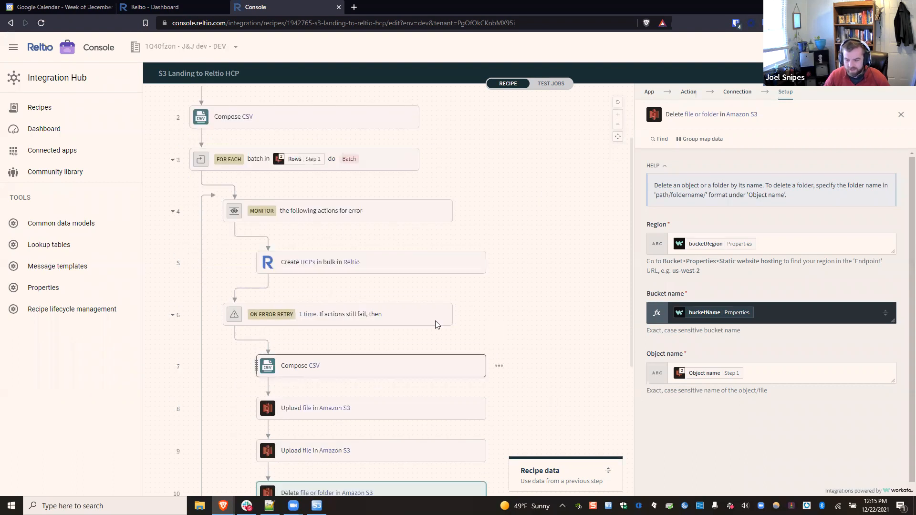
scroll(485, 329, "down", 2)
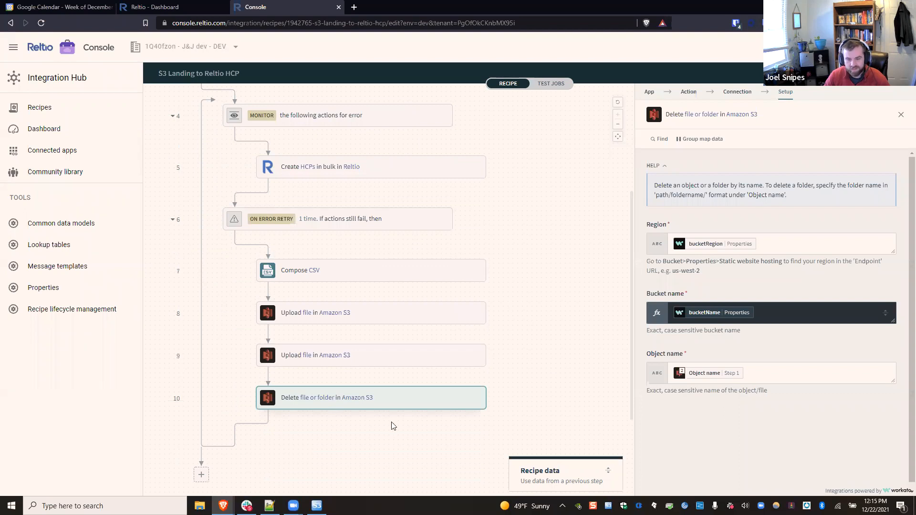